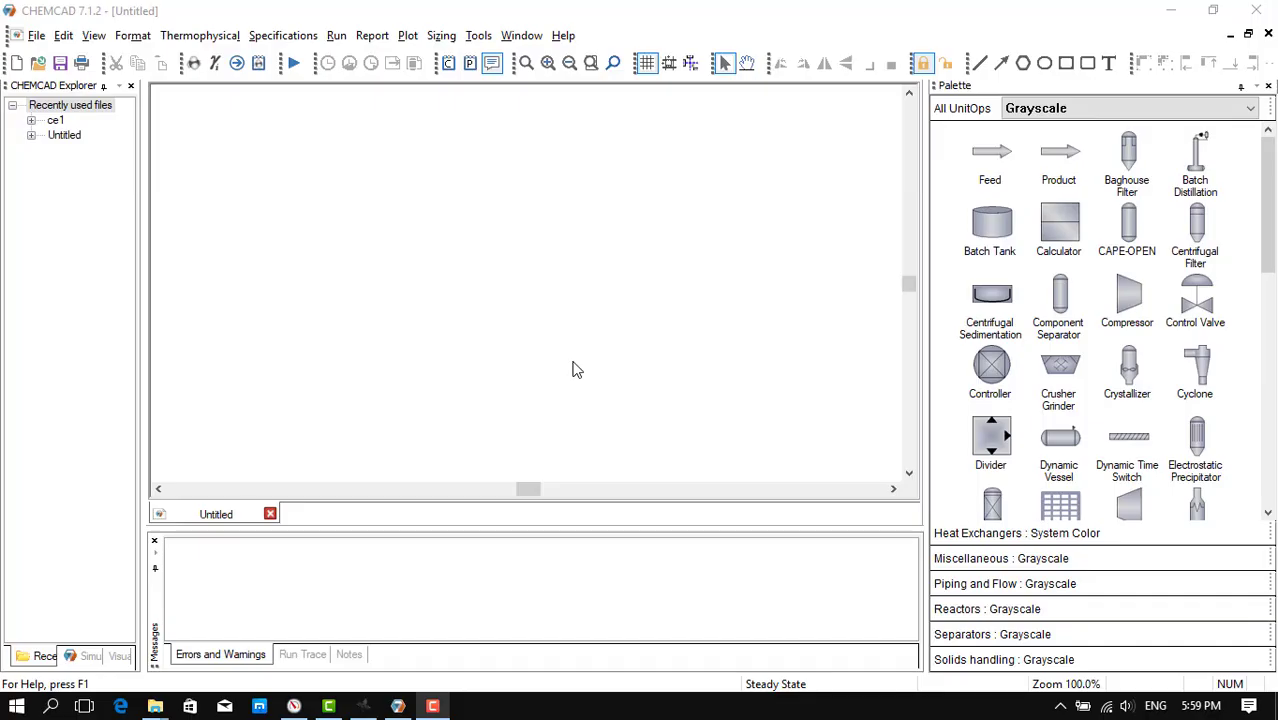
# Step: Set the engineering units to the Common SI set in Format > Engineering Units
pyautogui.click(145, 42)
pyautogui.click(155, 57)
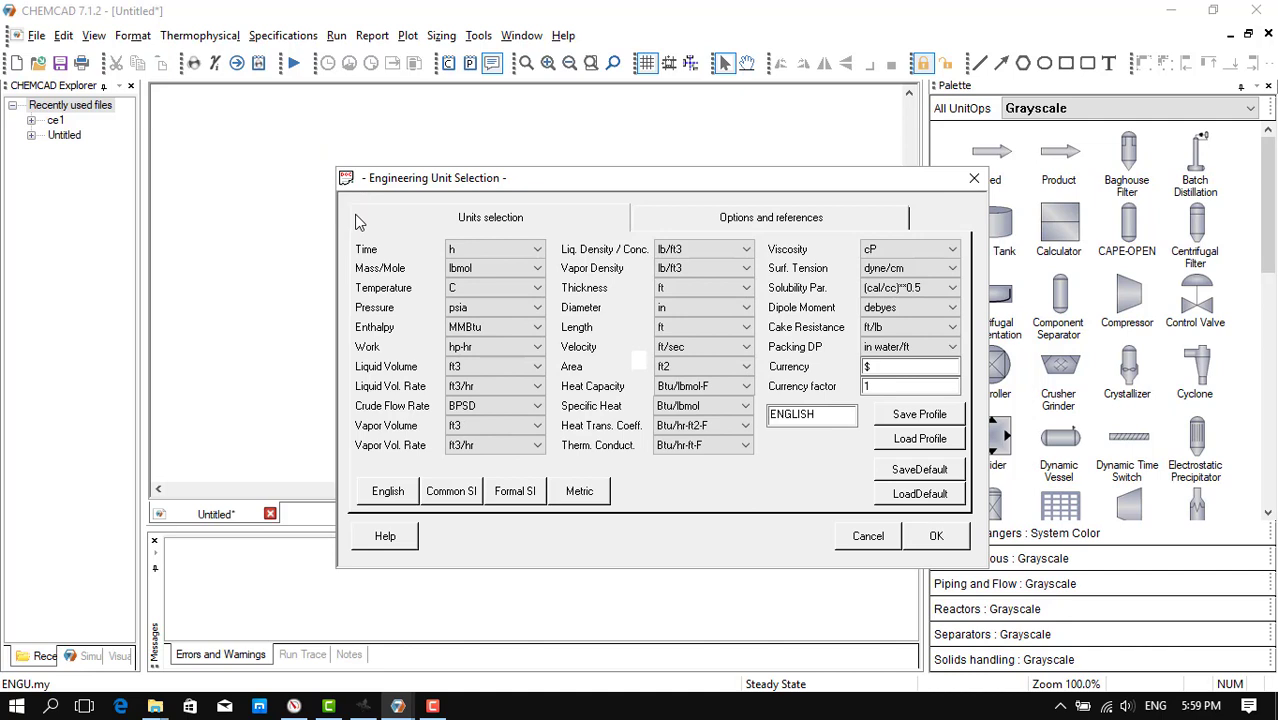
pyautogui.click(452, 492)
pyautogui.click(938, 540)
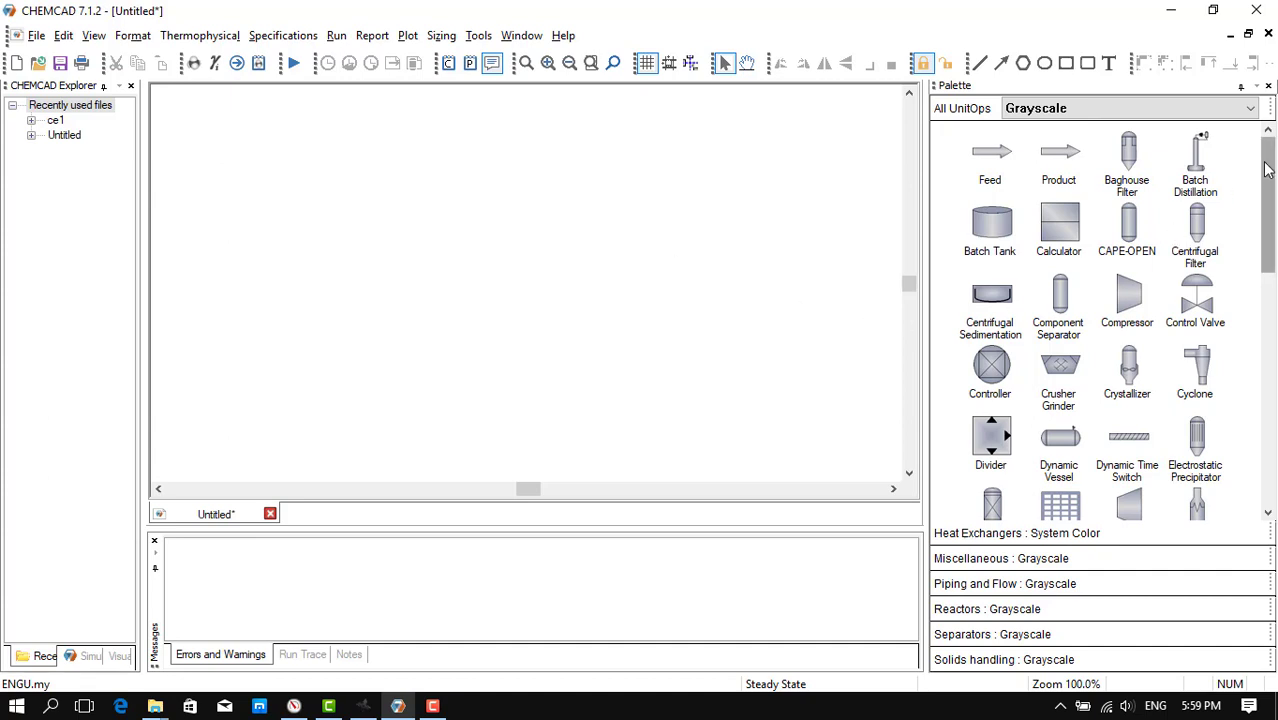
# Step: Place a shortcut distillation column with a feed arrow to its left
pyautogui.moveTo(1266, 170); pyautogui.dragTo(1270, 326)
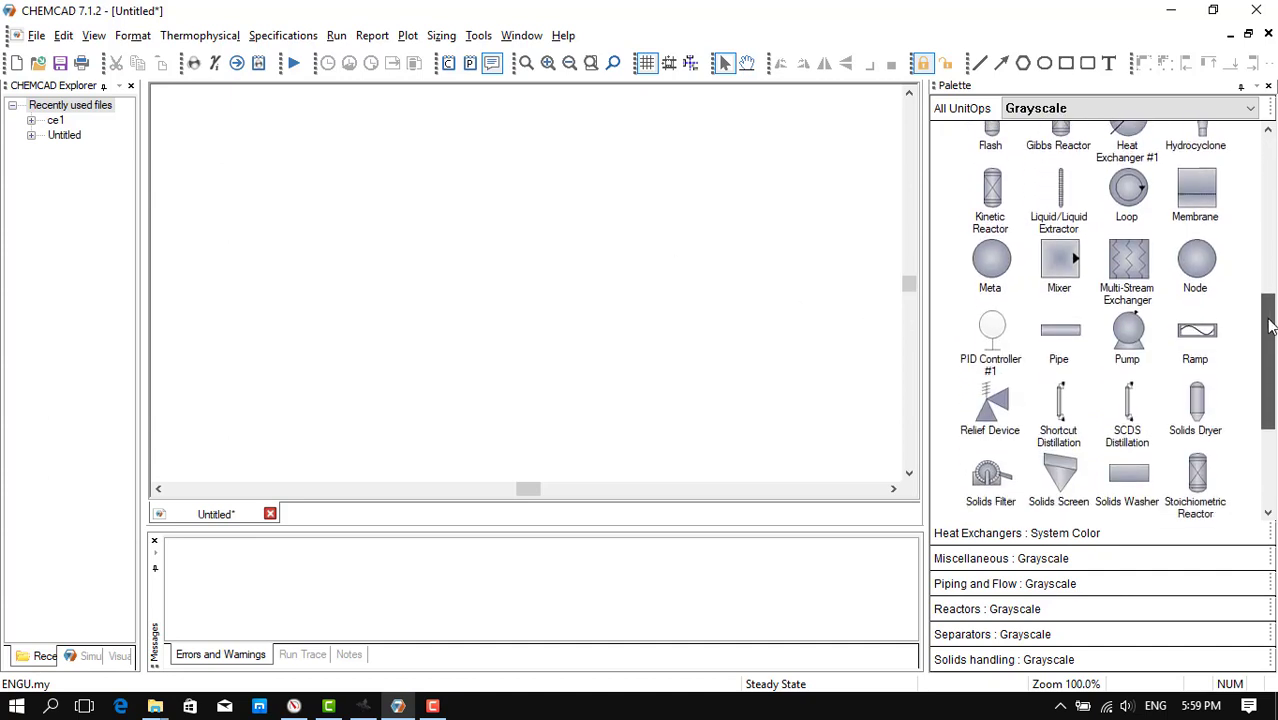
pyautogui.moveTo(1058, 405); pyautogui.dragTo(499, 195)
pyautogui.scroll(3, 1034, 252)
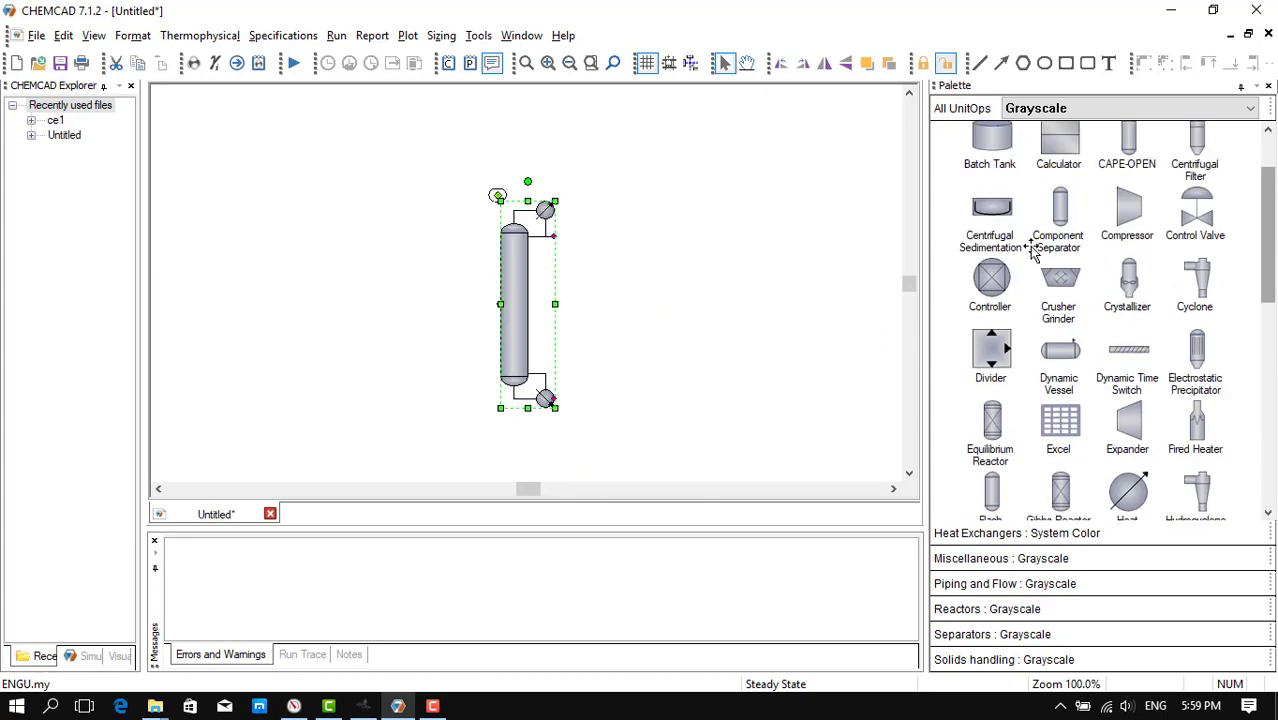
pyautogui.scroll(1, 1034, 252)
pyautogui.moveTo(986, 168); pyautogui.dragTo(317, 310)
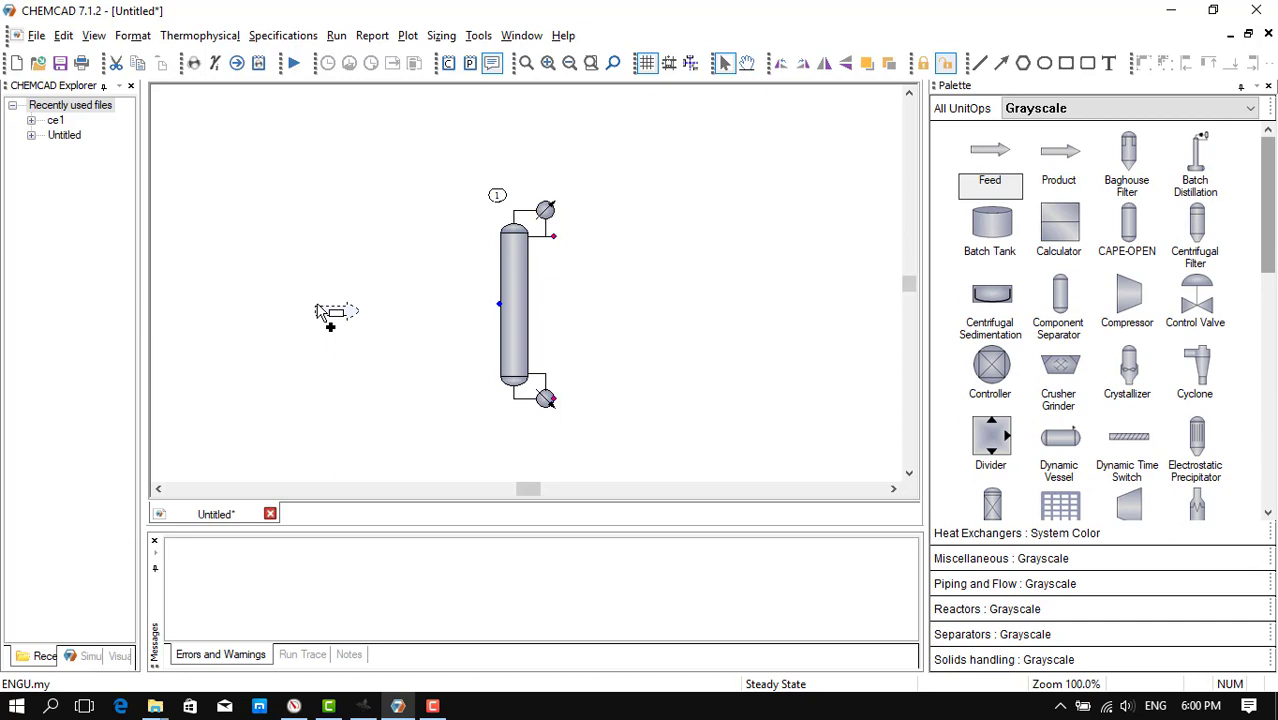
pyautogui.click(317, 310)
# Step: Place two product arrows, one beside the column top and one near the bottom
pyautogui.click(1058, 160)
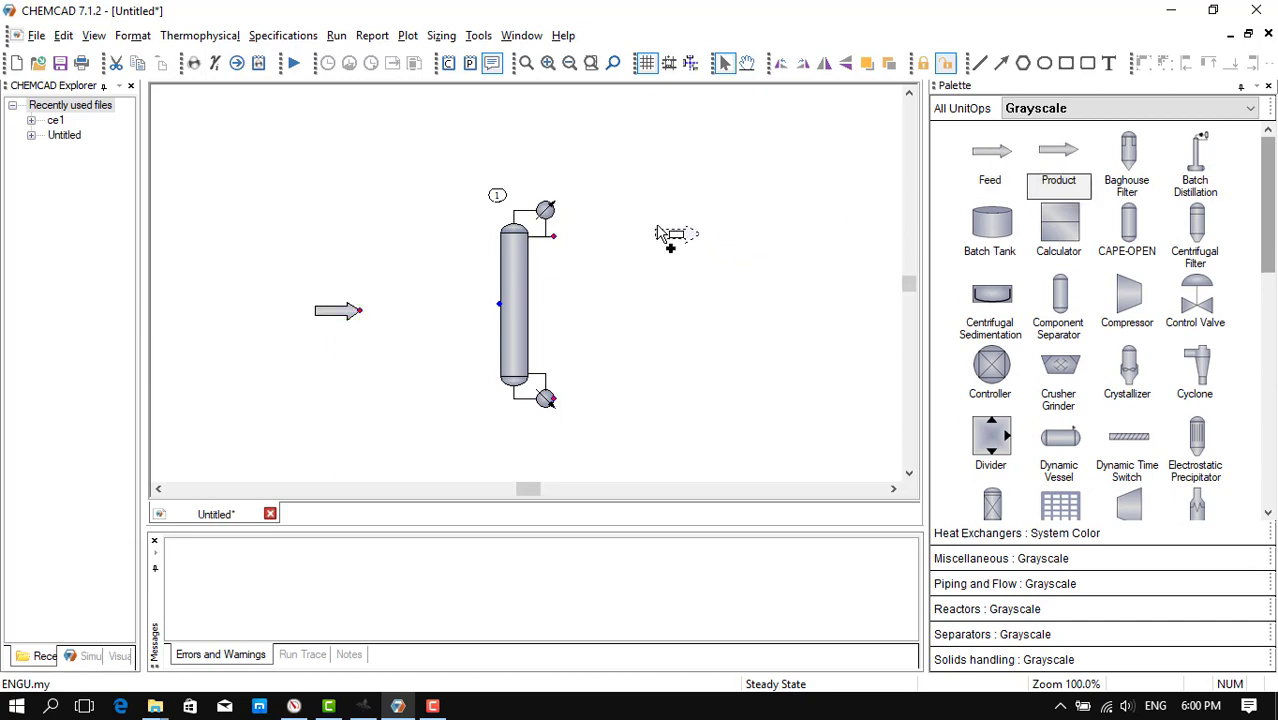
pyautogui.click(675, 226)
pyautogui.click(1058, 160)
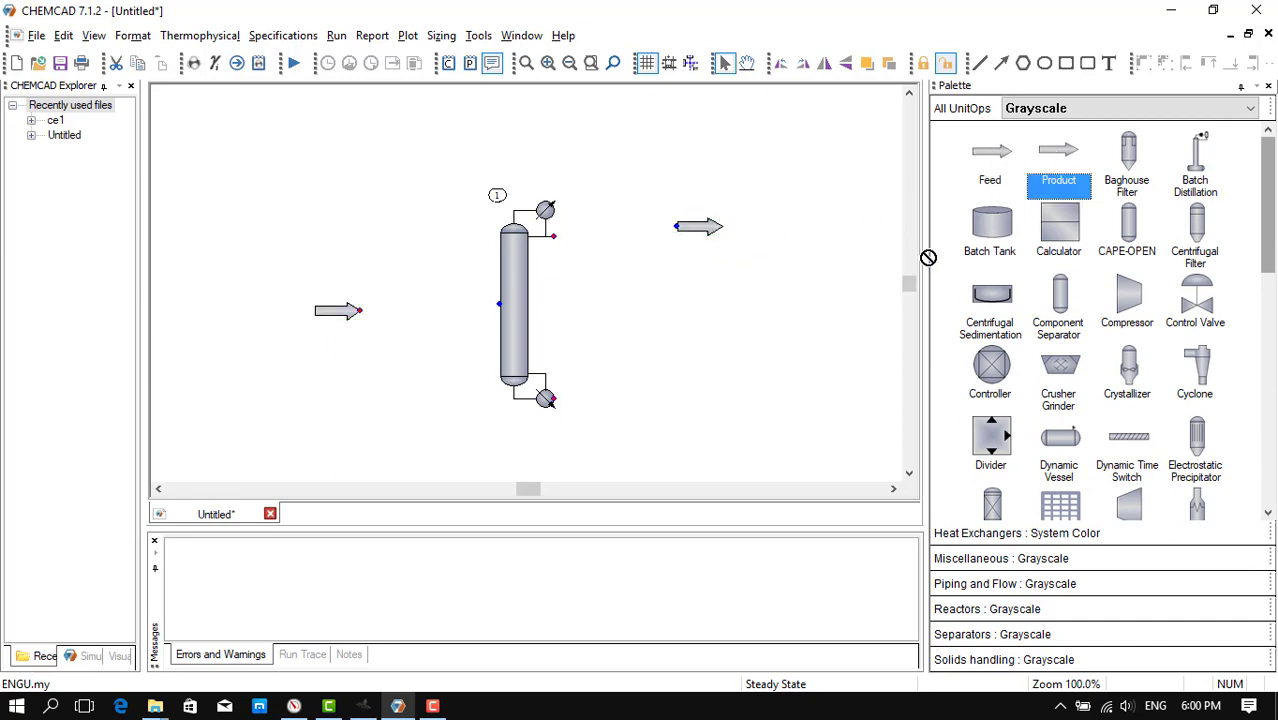
pyautogui.click(695, 400)
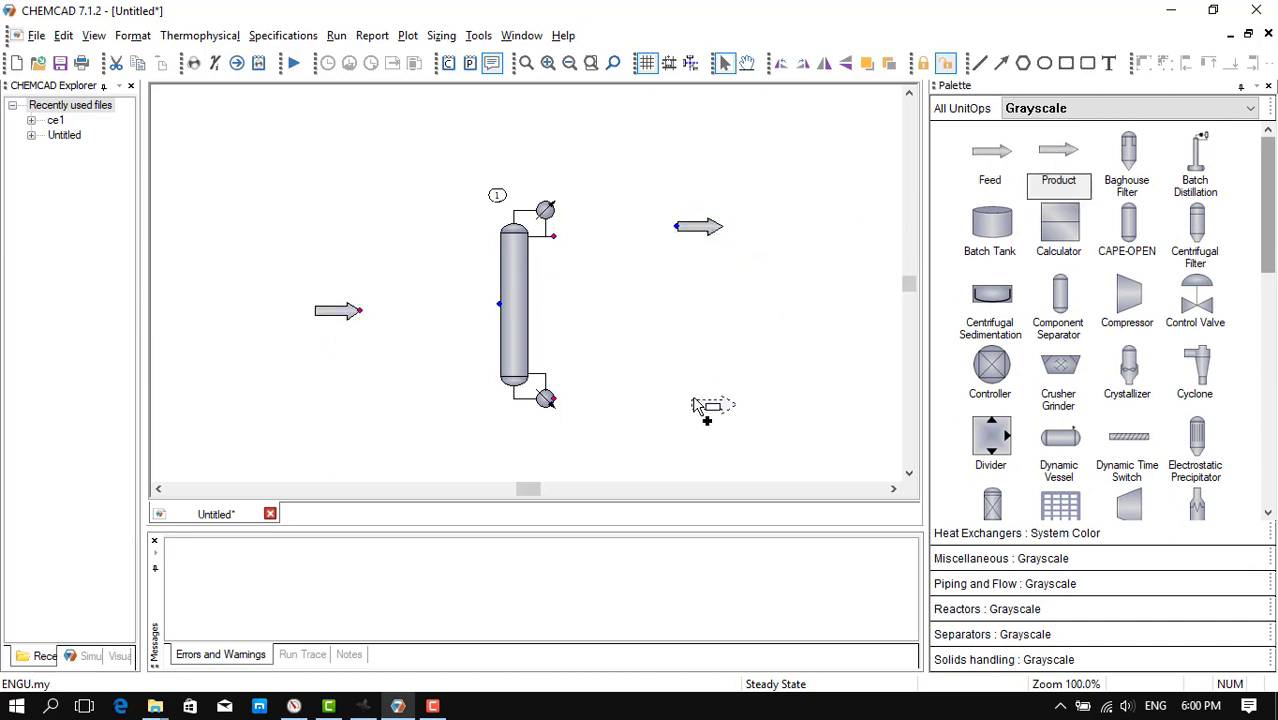
# Step: Draw feed, overhead and bottoms streams linking the feed, column and both products
pyautogui.click(360, 311)
pyautogui.click(499, 304)
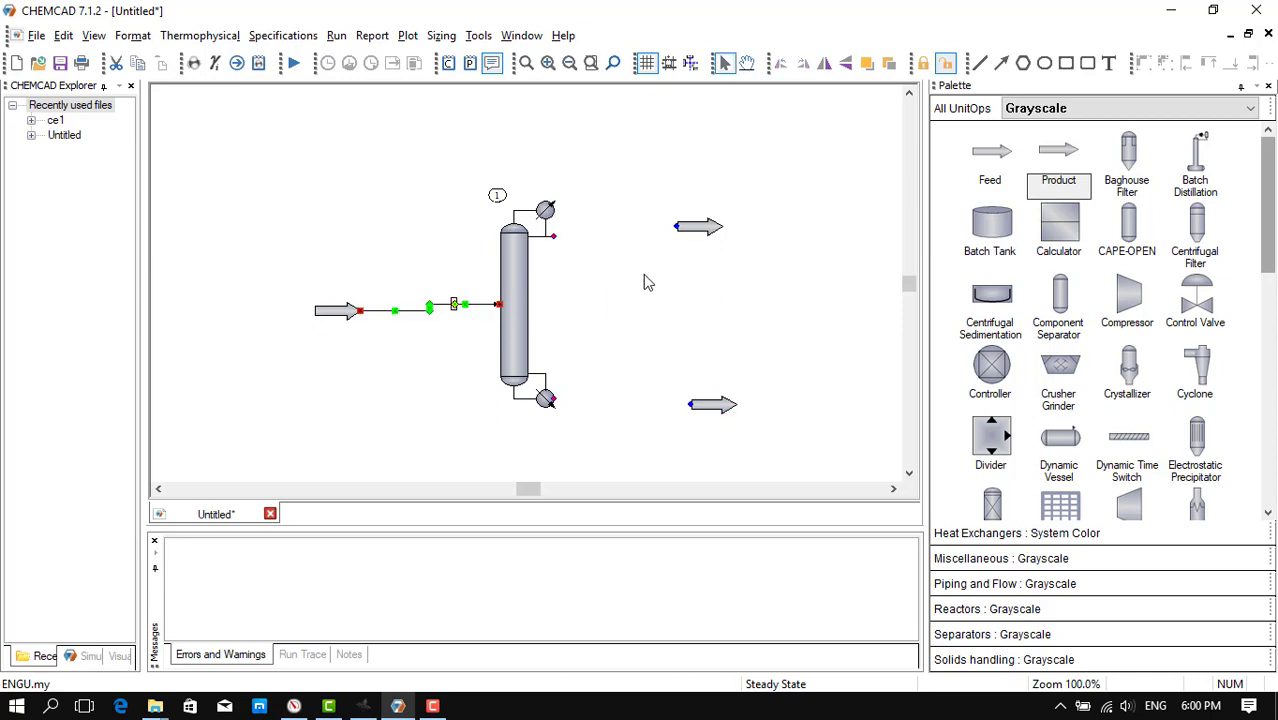
pyautogui.click(553, 240)
pyautogui.click(677, 226)
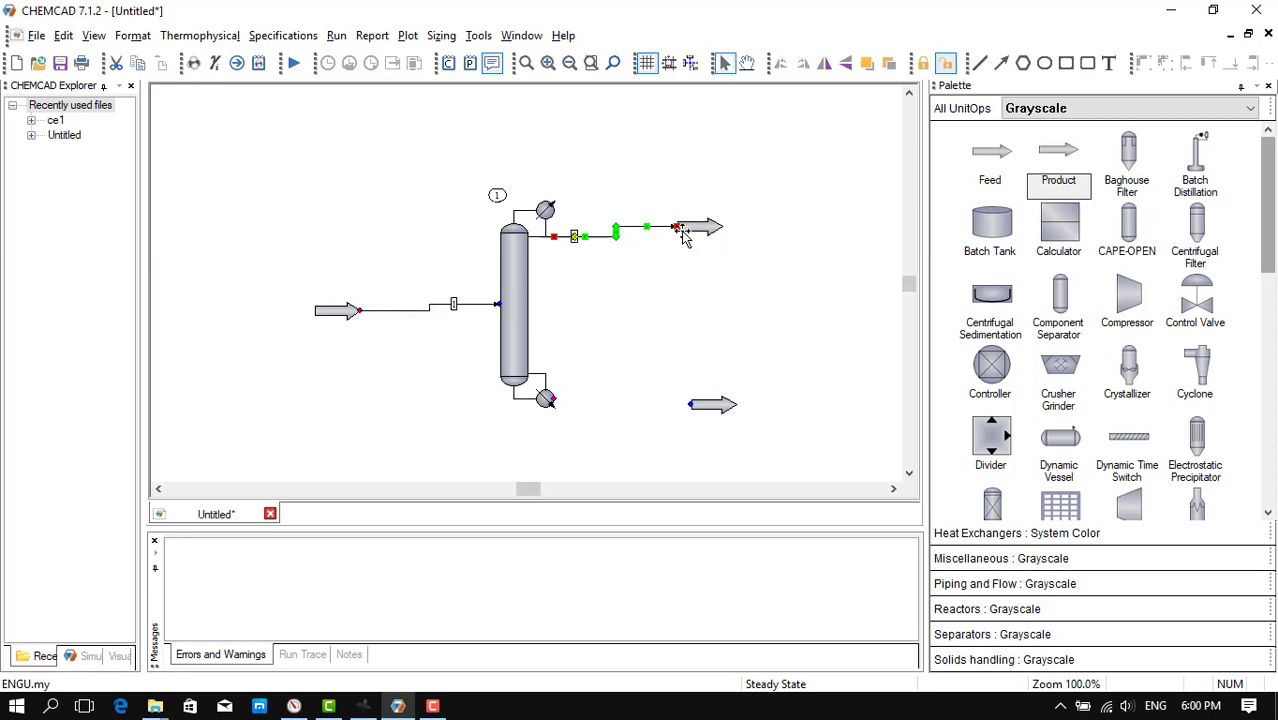
pyautogui.click(553, 400)
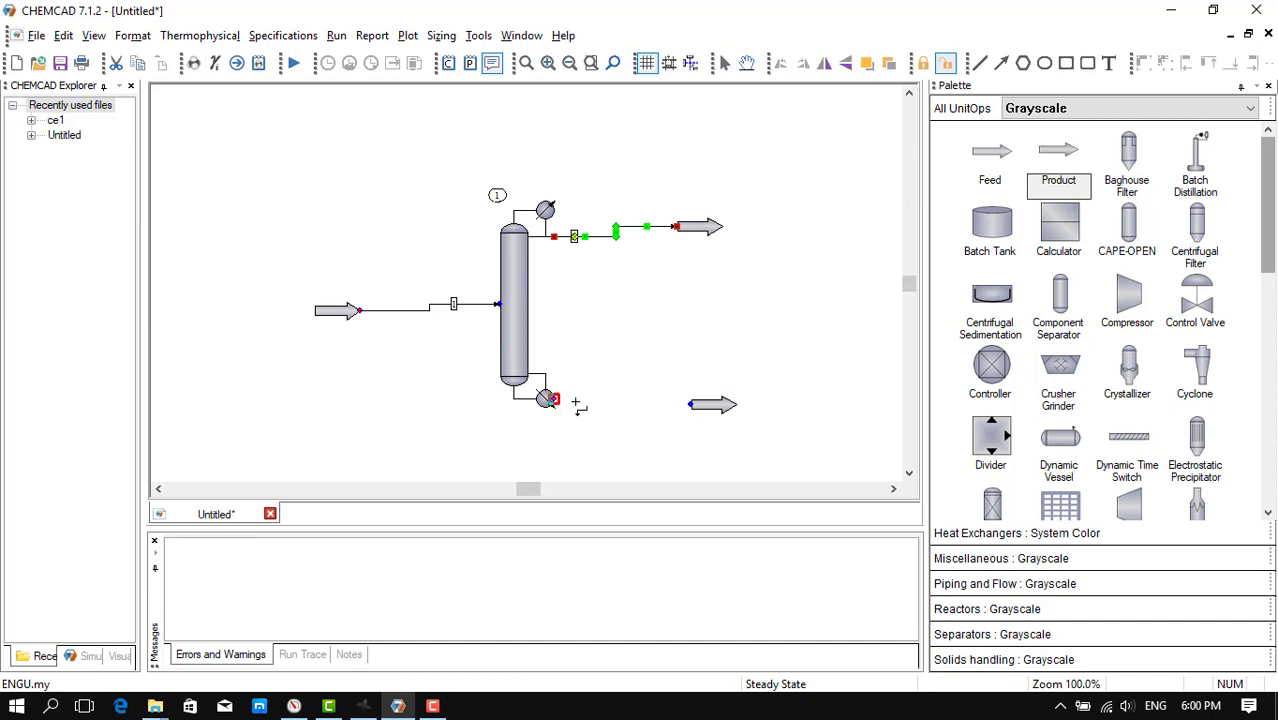
pyautogui.click(688, 405)
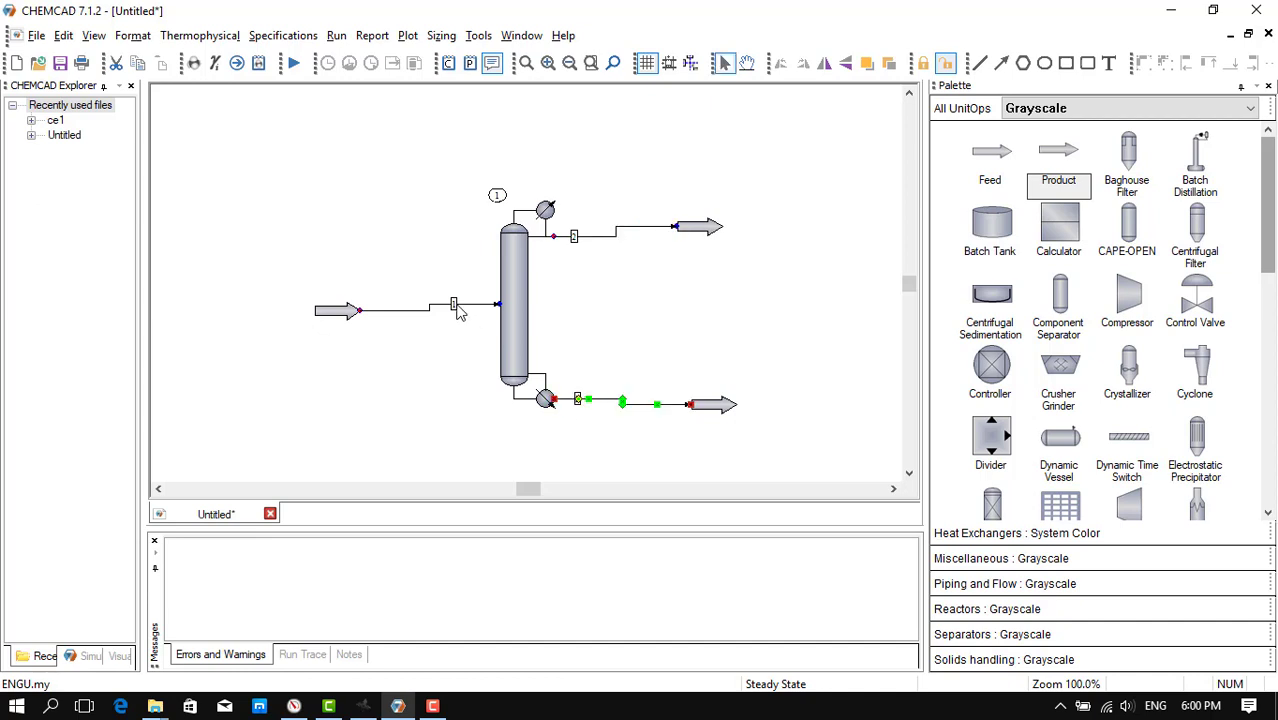
# Step: Open the component list and add Benzene to the selected components
pyautogui.click(215, 36)
pyautogui.moveTo(237, 57)
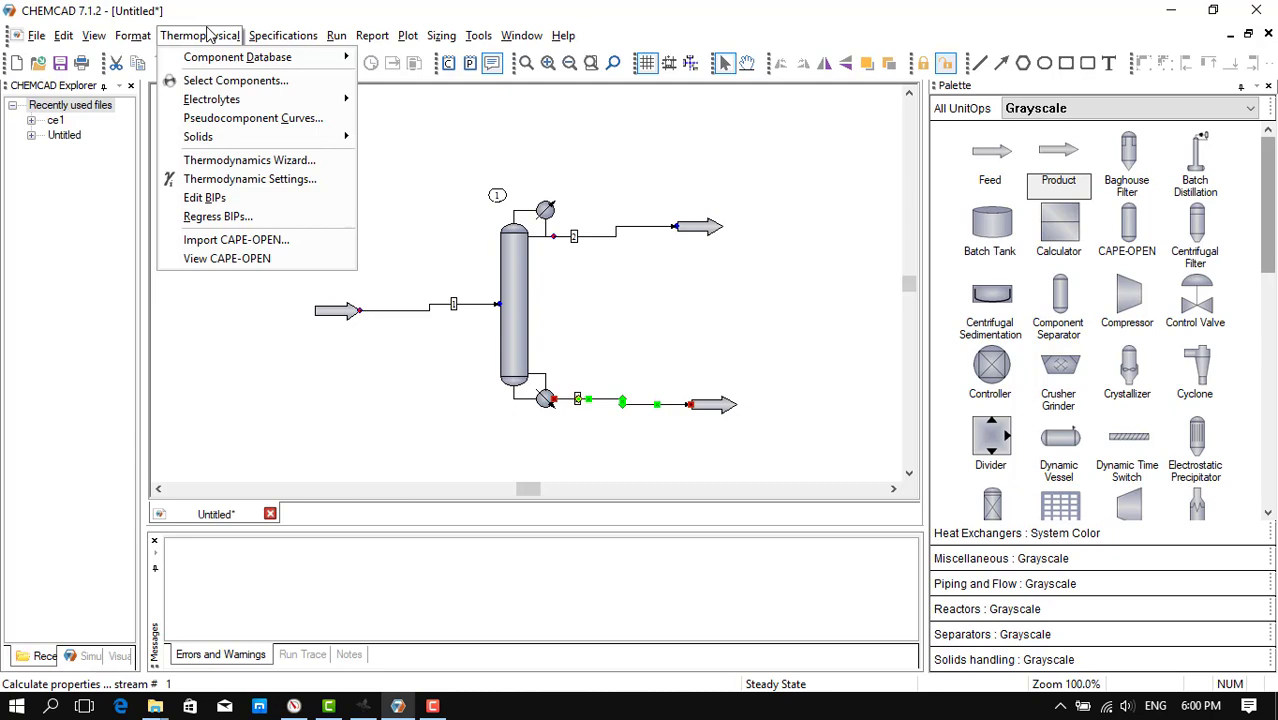
pyautogui.click(232, 80)
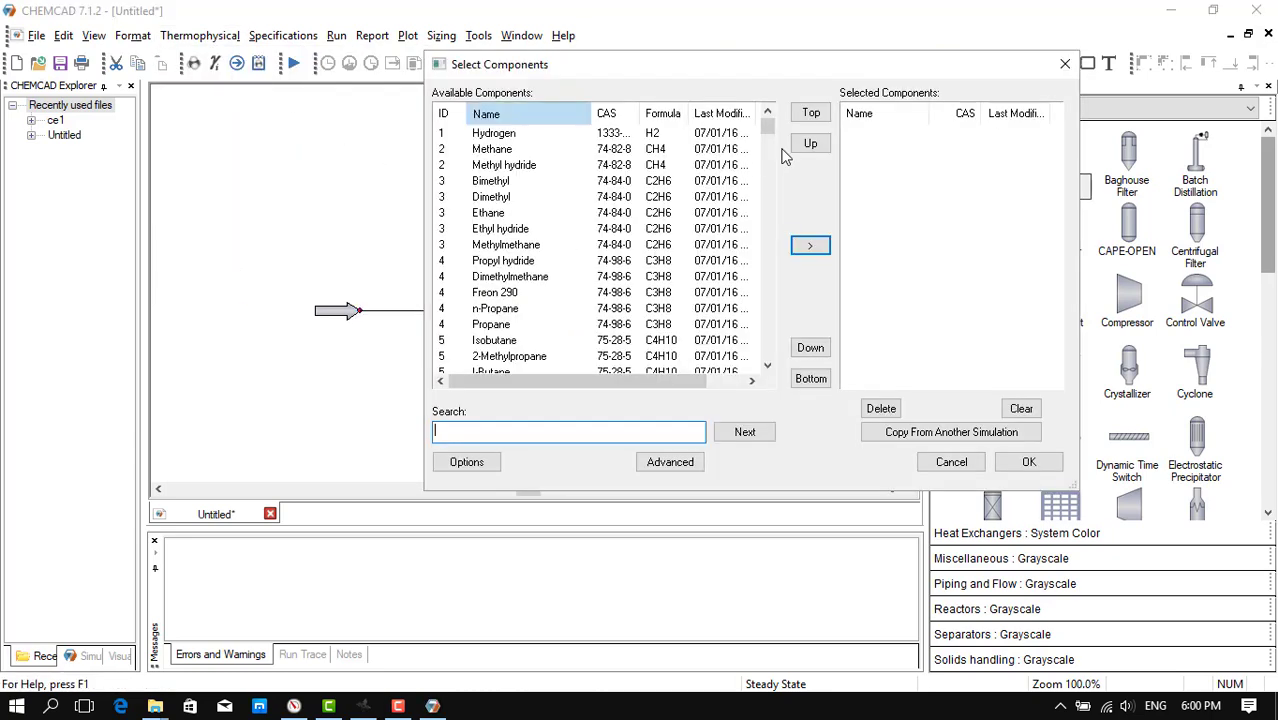
pyautogui.moveTo(770, 137)
pyautogui.mouseDown()
pyautogui.moveTo(765, 228)
pyautogui.moveTo(762, 218)
pyautogui.mouseUp()
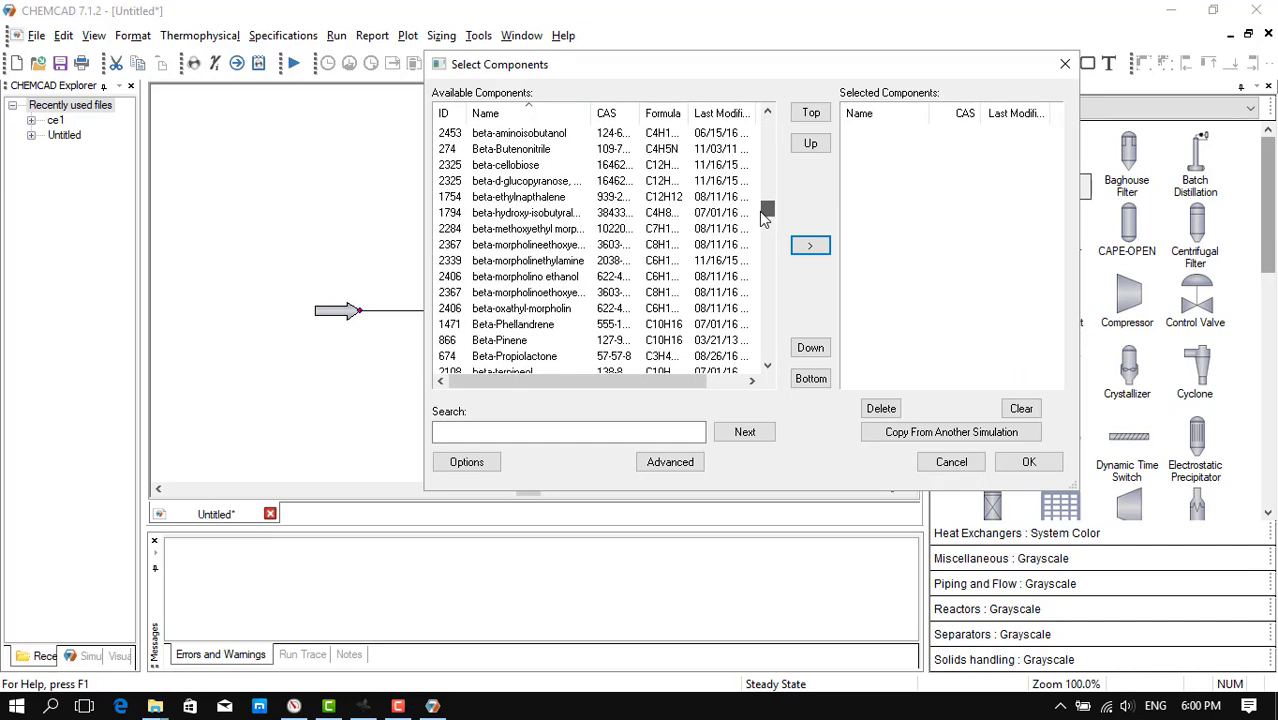
pyautogui.moveTo(761, 213); pyautogui.dragTo(760, 209)
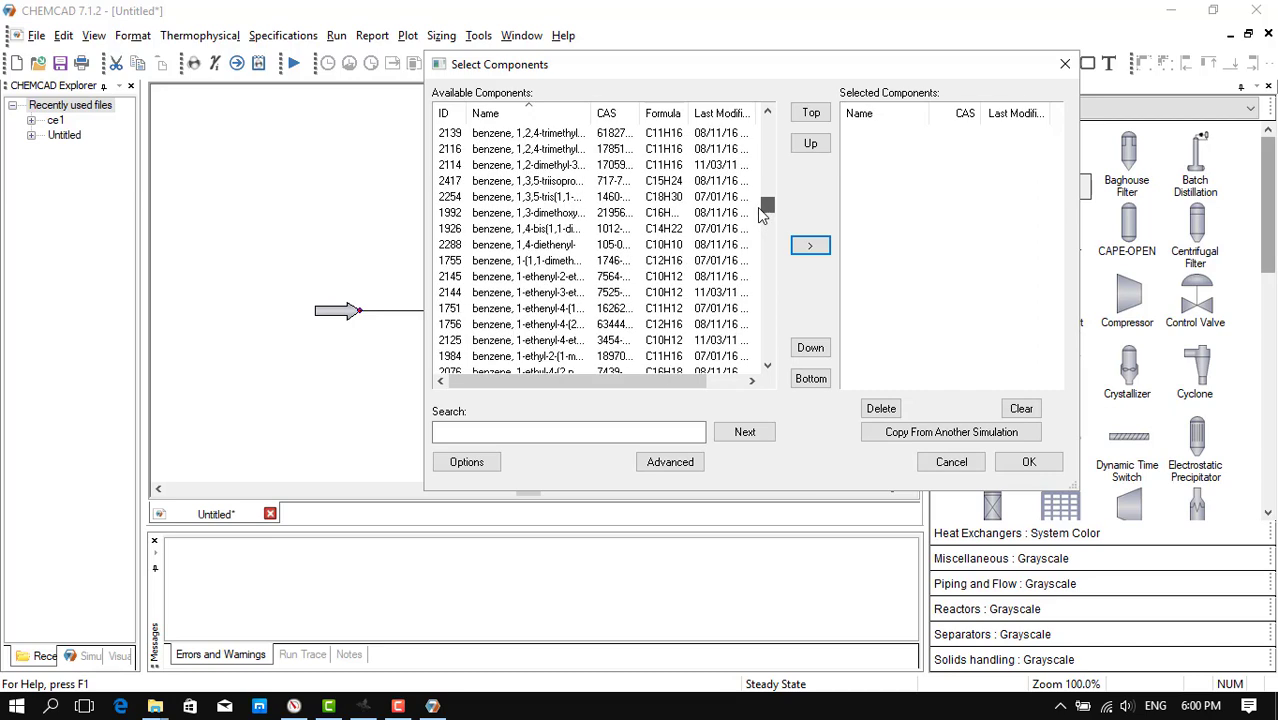
pyautogui.click(769, 115)
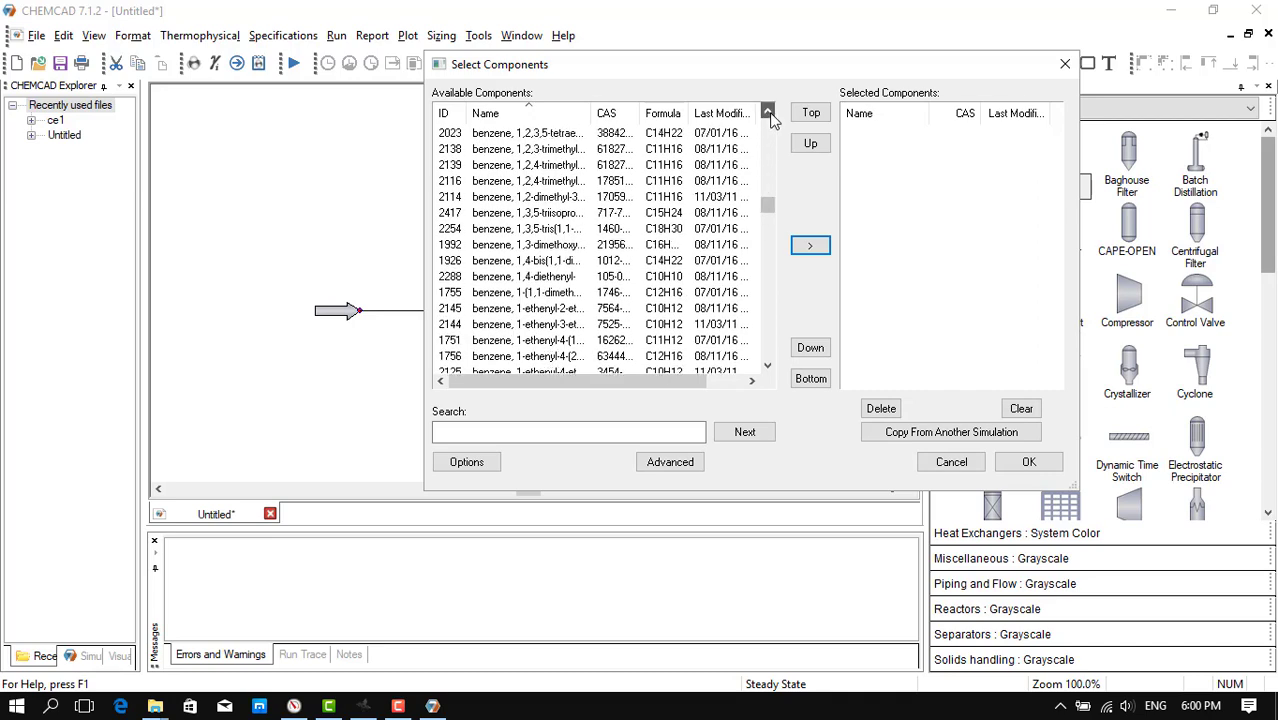
pyautogui.click(771, 120)
pyautogui.click(597, 247)
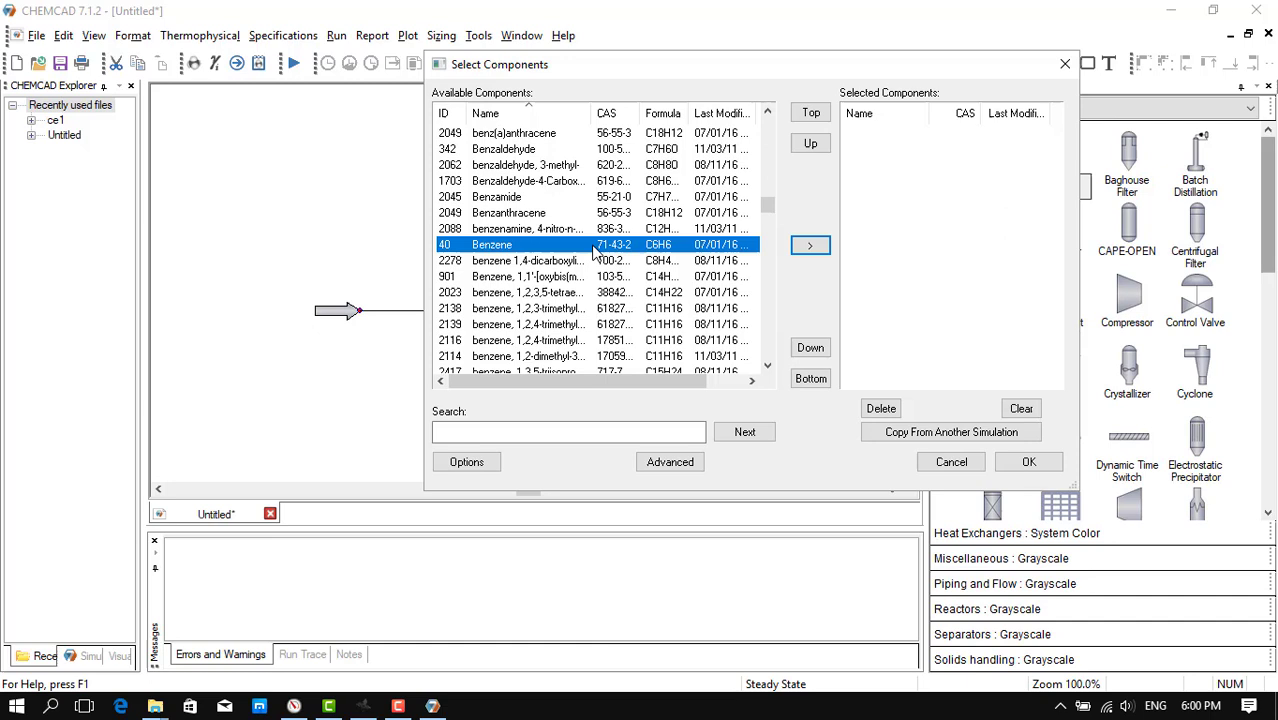
pyautogui.click(810, 247)
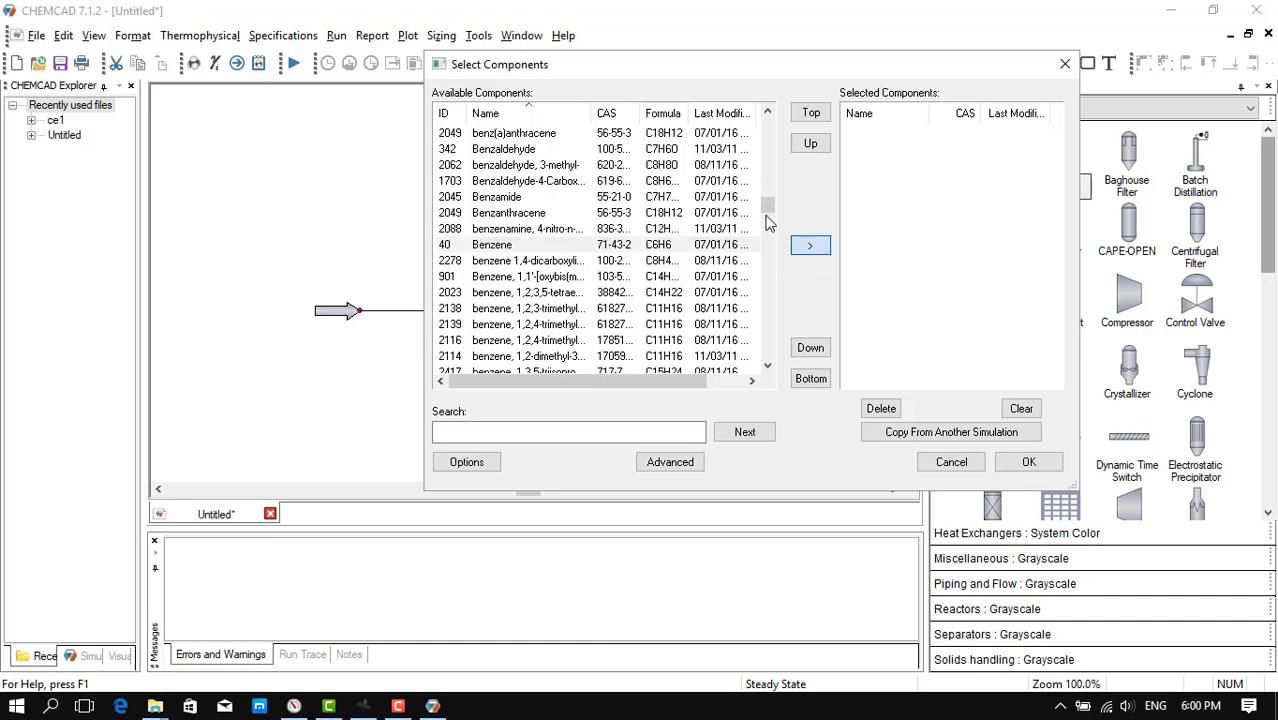
# Step: Add O-Xylene beside Benzene and confirm the component selection
pyautogui.moveTo(767, 228); pyautogui.dragTo(743, 297)
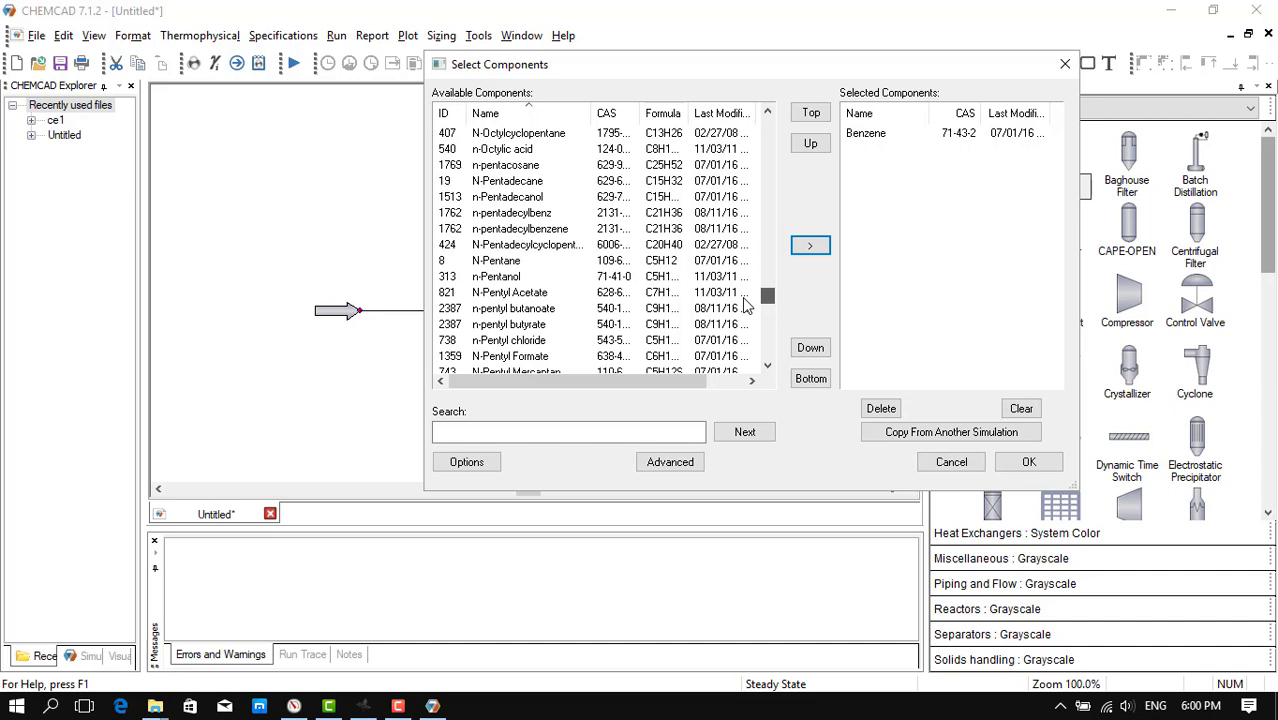
pyautogui.moveTo(742, 296); pyautogui.dragTo(748, 310)
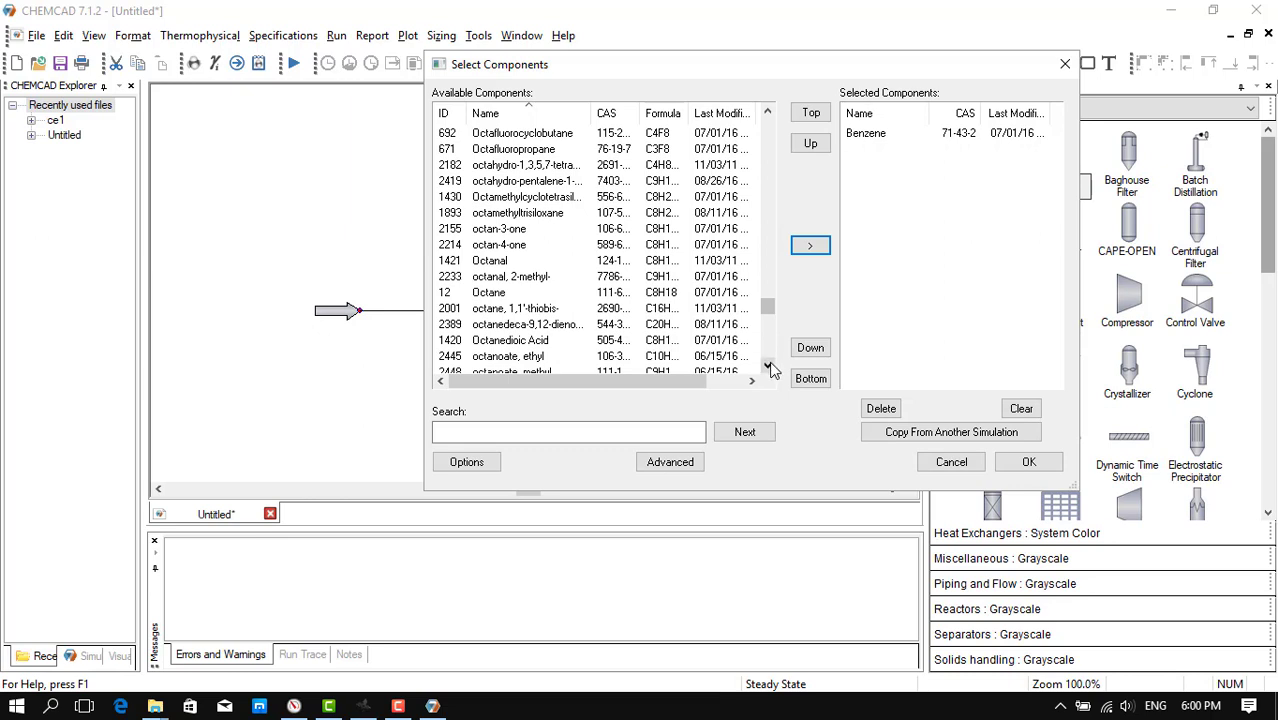
pyautogui.click(768, 113)
pyautogui.scroll(2, 768, 113)
pyautogui.scroll(2, 768, 113)
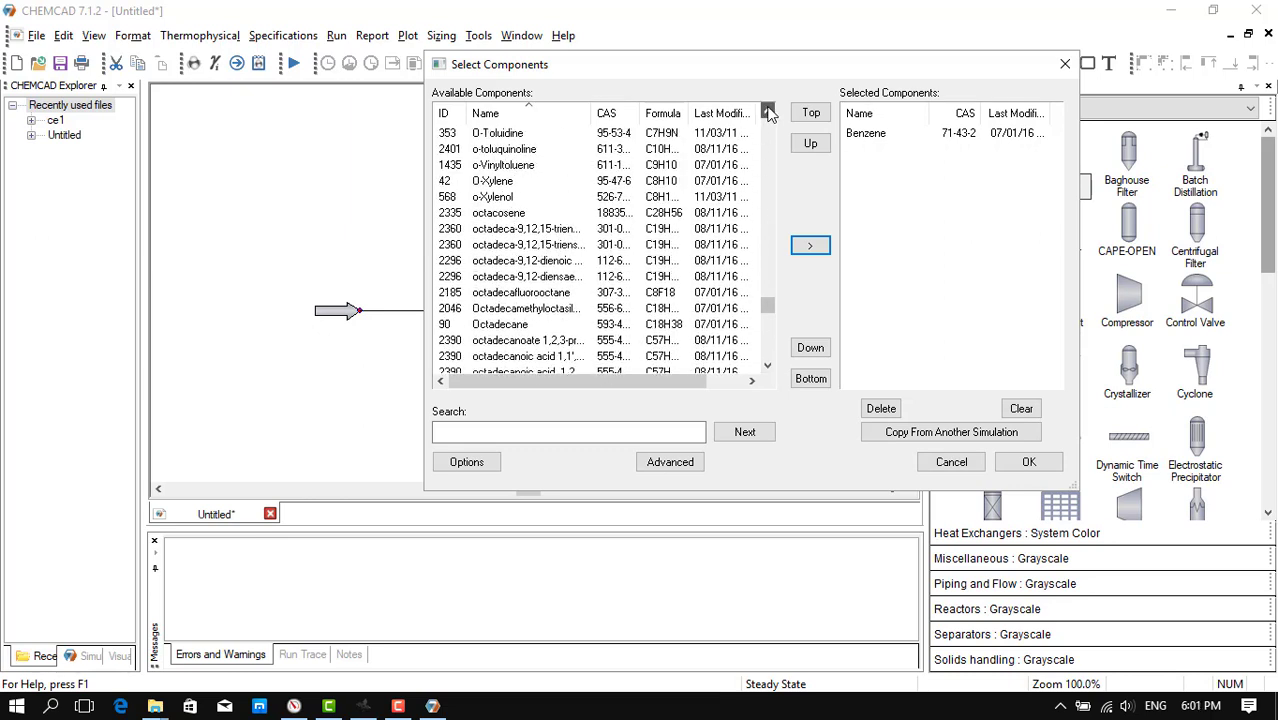
pyautogui.scroll(2, 768, 113)
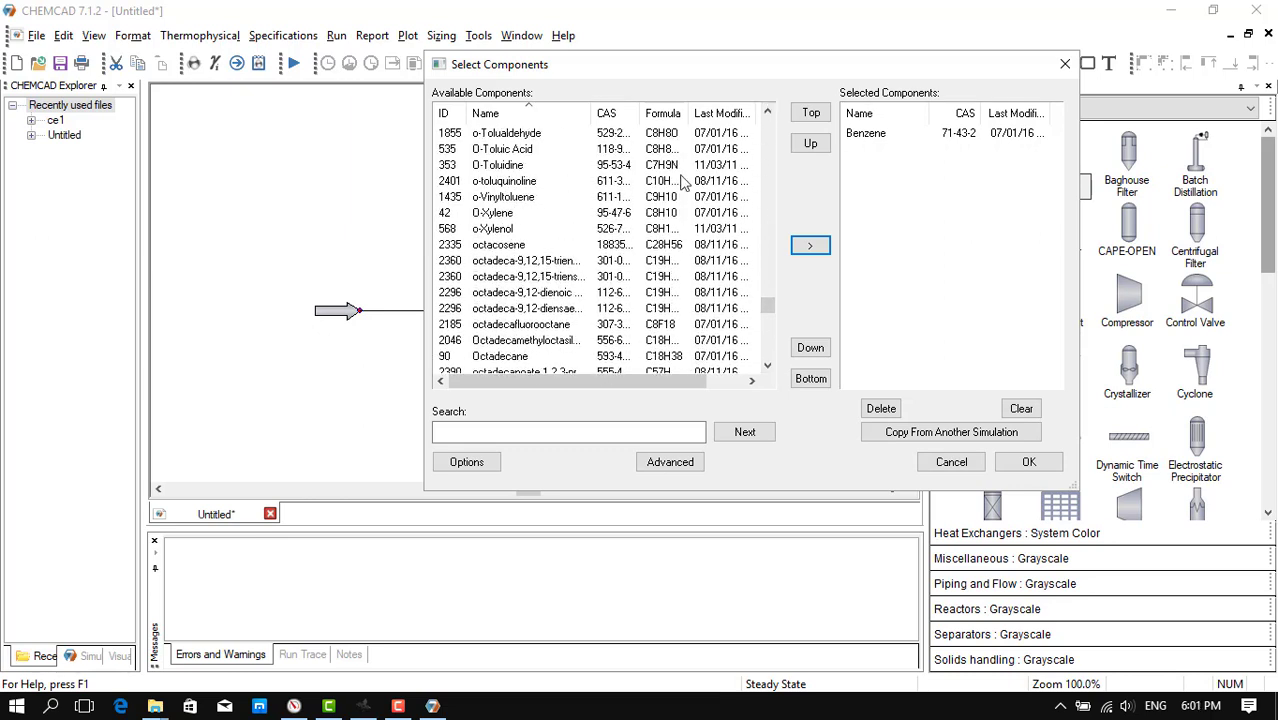
pyautogui.click(584, 214)
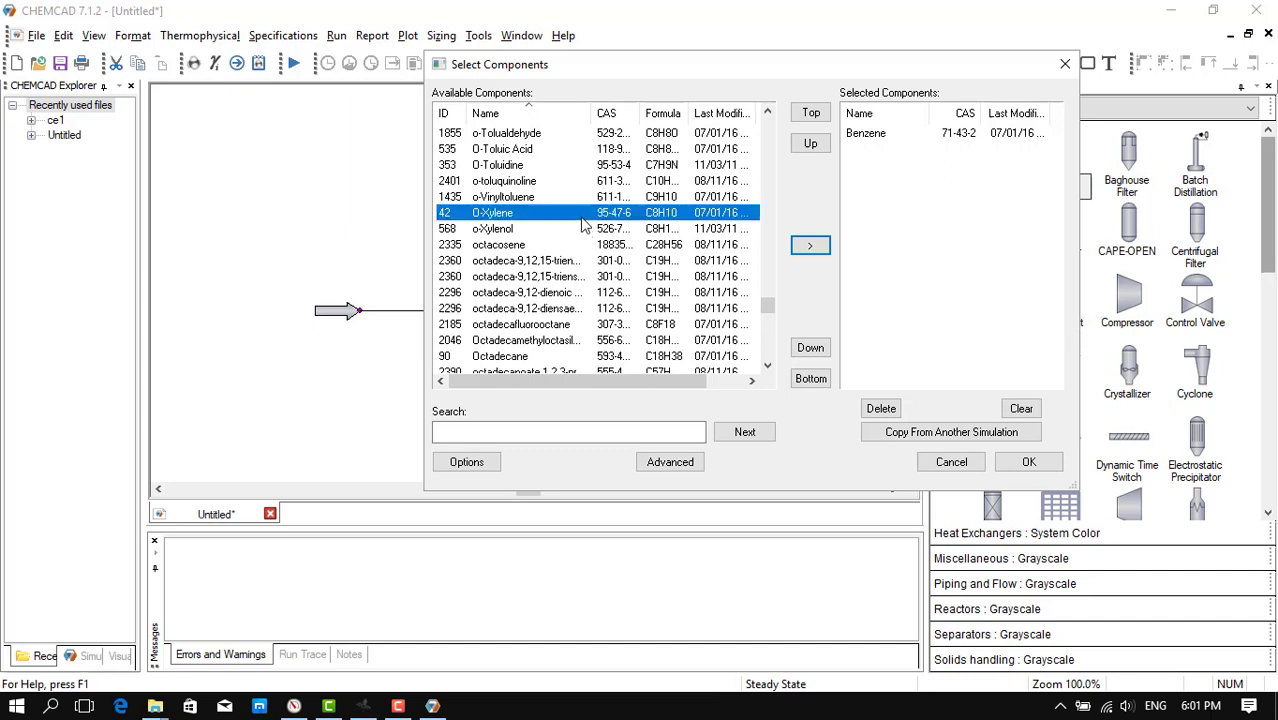
pyautogui.click(822, 252)
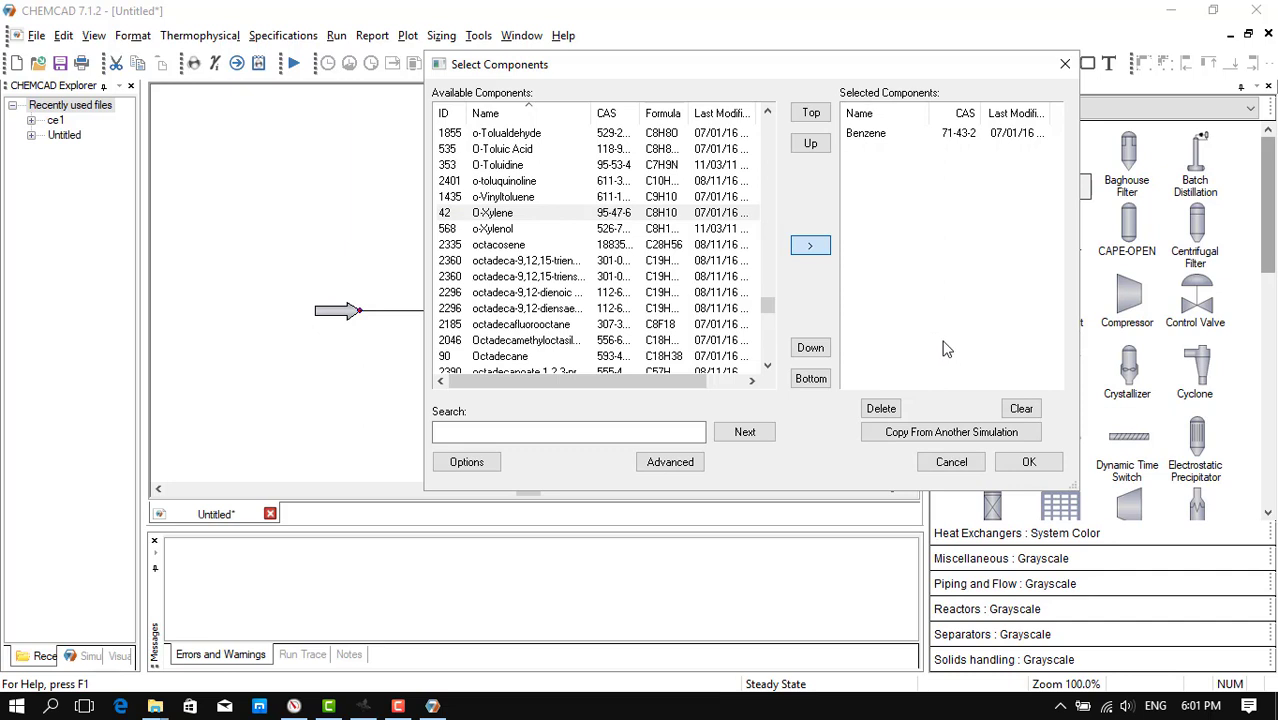
pyautogui.click(1029, 463)
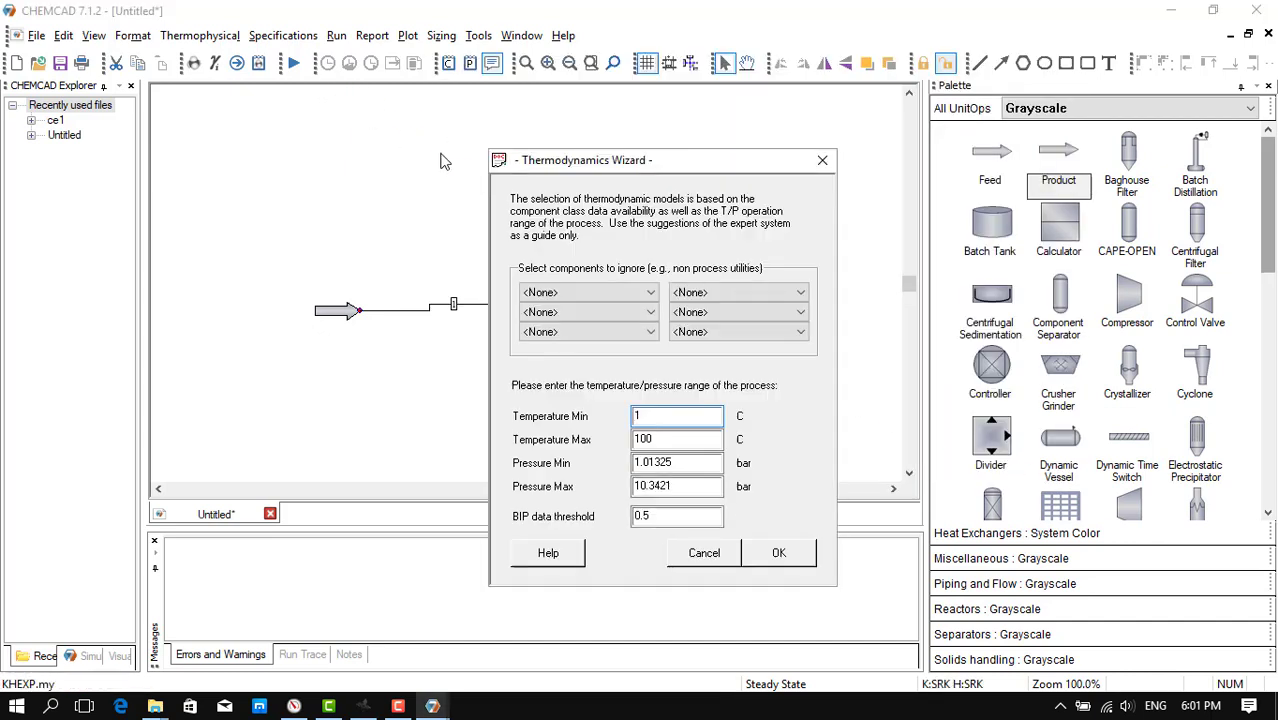
# Step: Accept the default T/P ranges, keep UNIFAC K-values and latent-heat enthalpy, and confirm
pyautogui.click(786, 557)
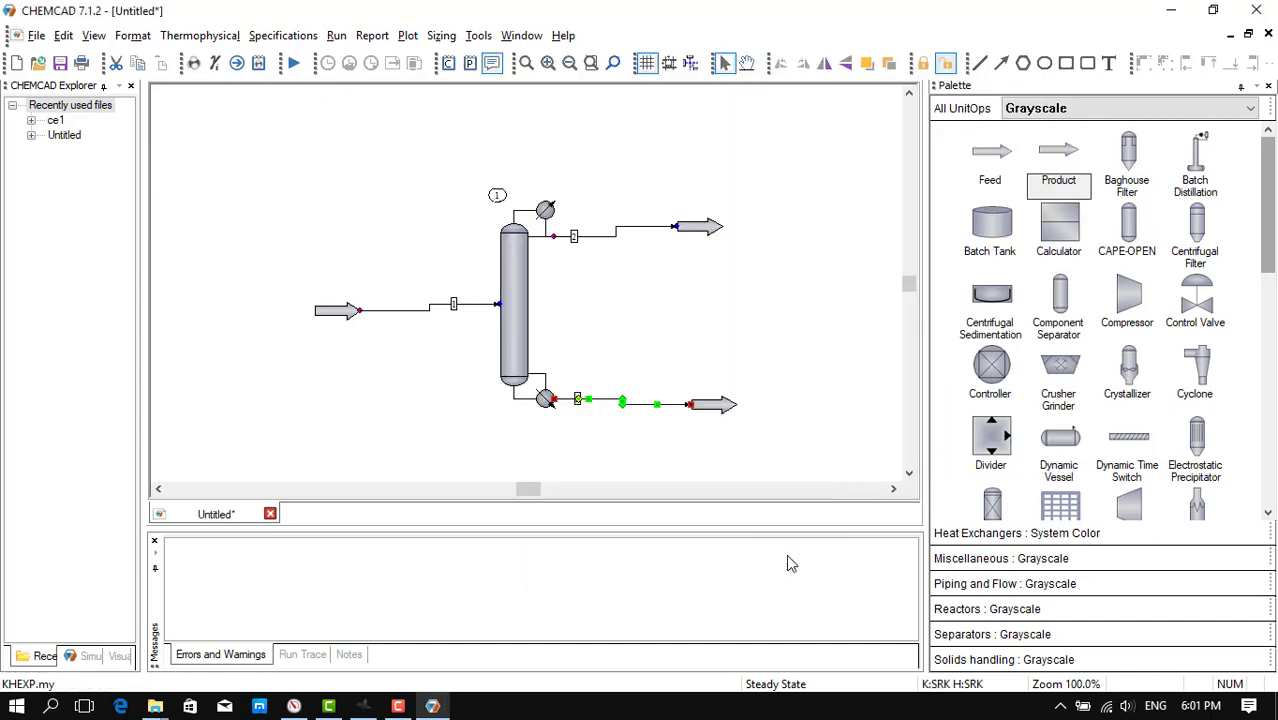
pyautogui.click(785, 384)
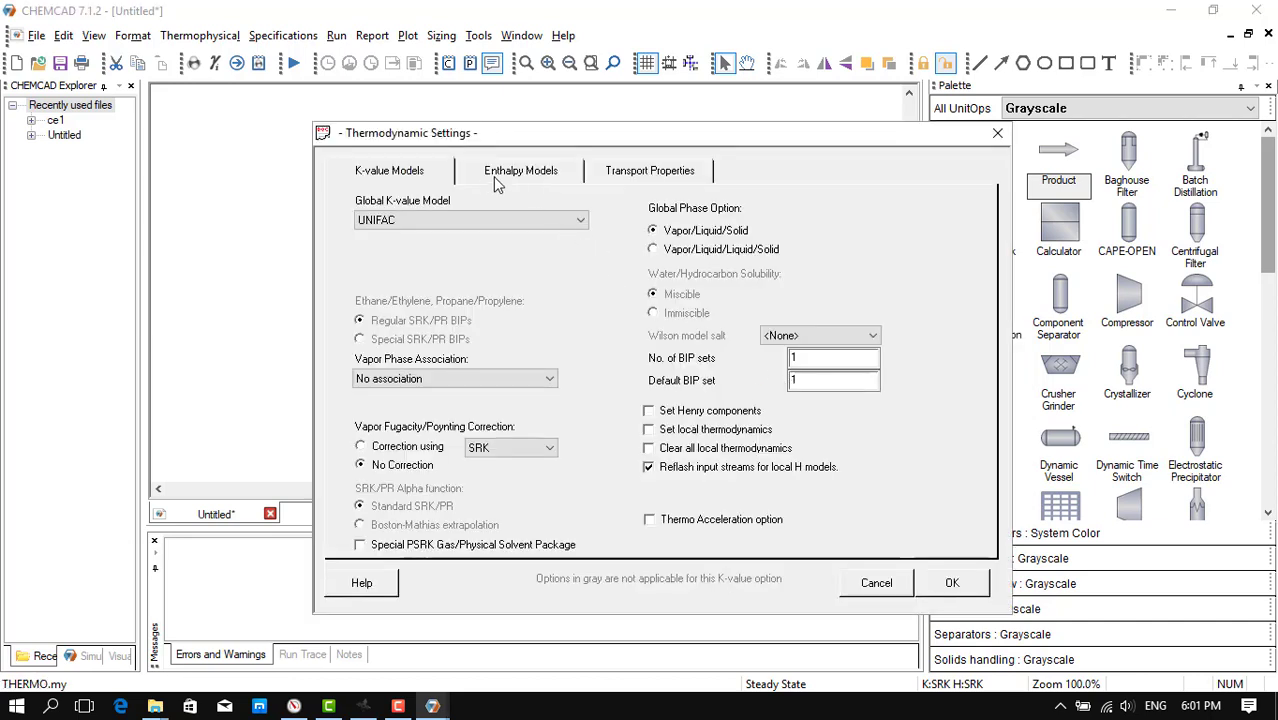
pyautogui.click(415, 228)
pyautogui.click(415, 226)
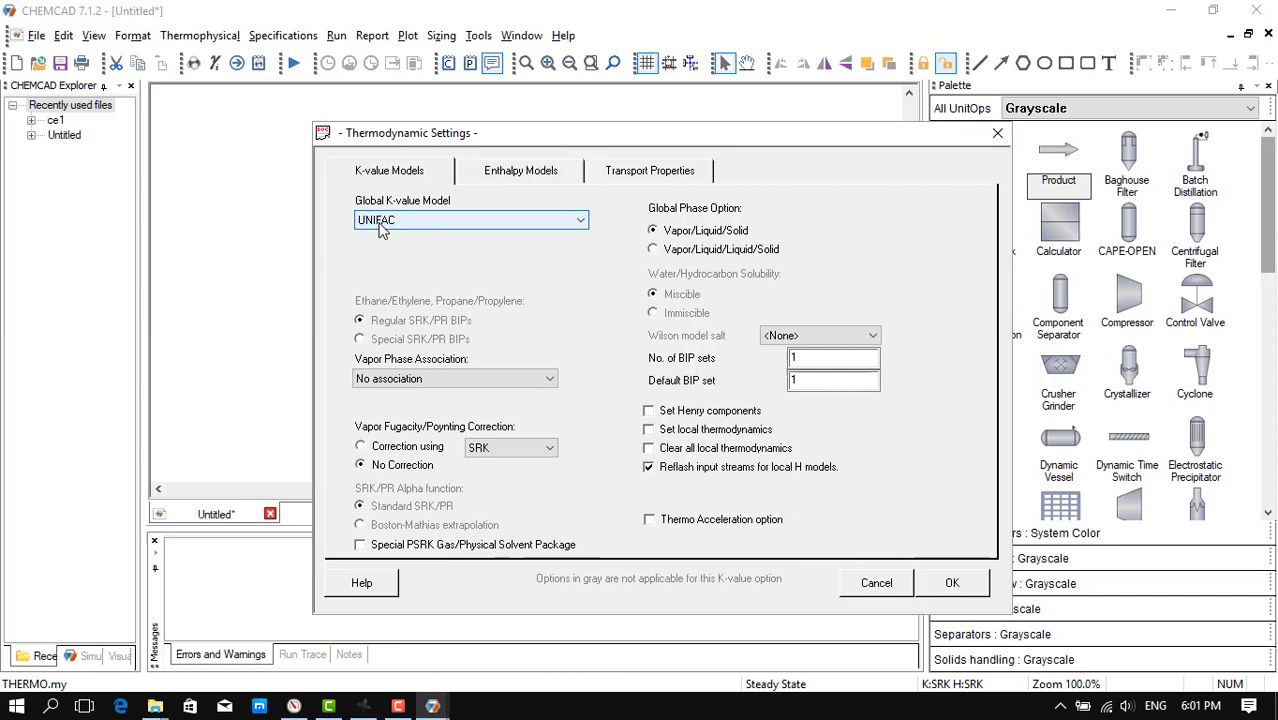
pyautogui.click(505, 172)
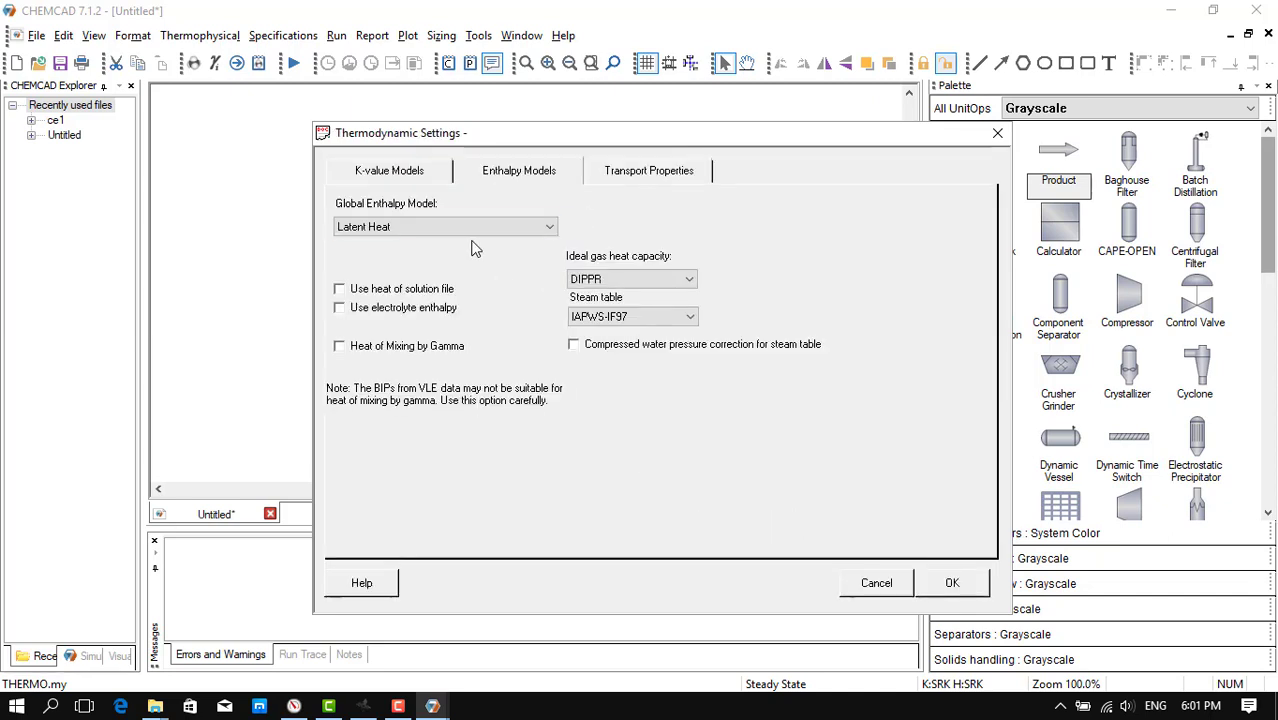
pyautogui.click(958, 594)
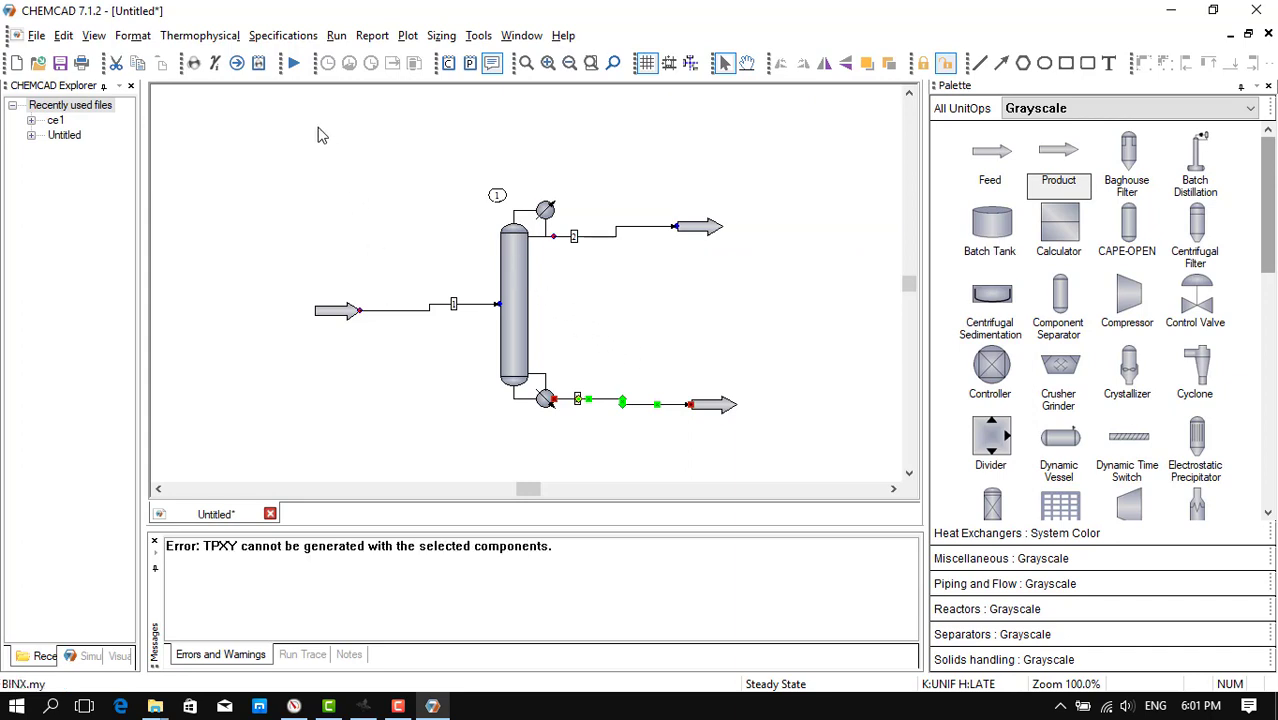
# Step: Name the feed stream 'Feed' at 20 °C, 1.013 bar, with 50 kg/h benzene and 50 kg/h o-xylene
pyautogui.doubleClick(455, 306)
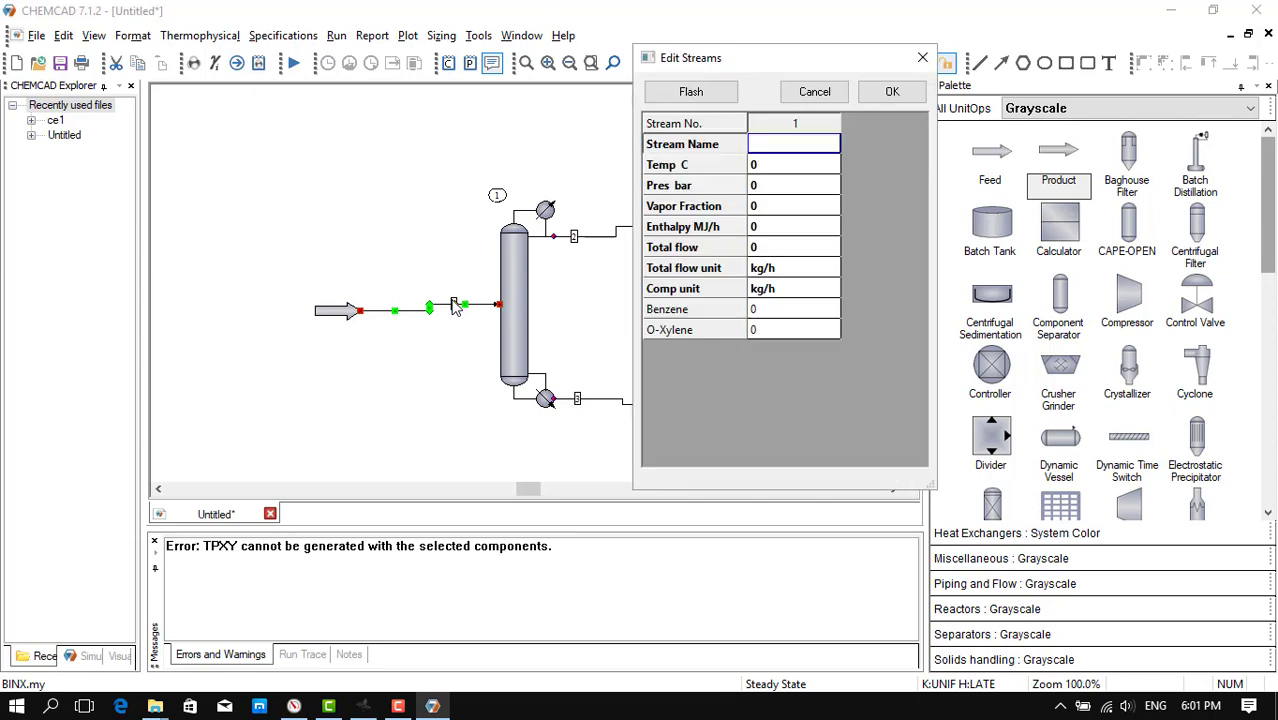
pyautogui.click(787, 150)
pyautogui.write('Feed')
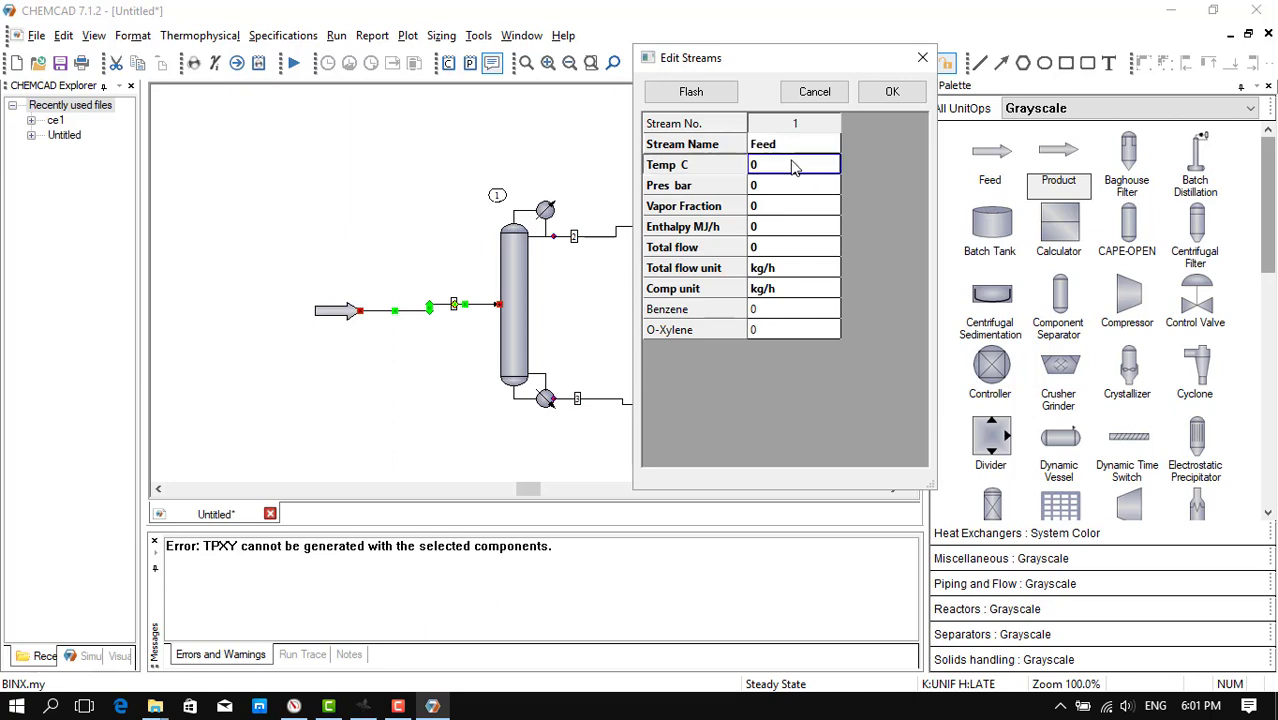
pyautogui.click(793, 166)
pyautogui.write('20')
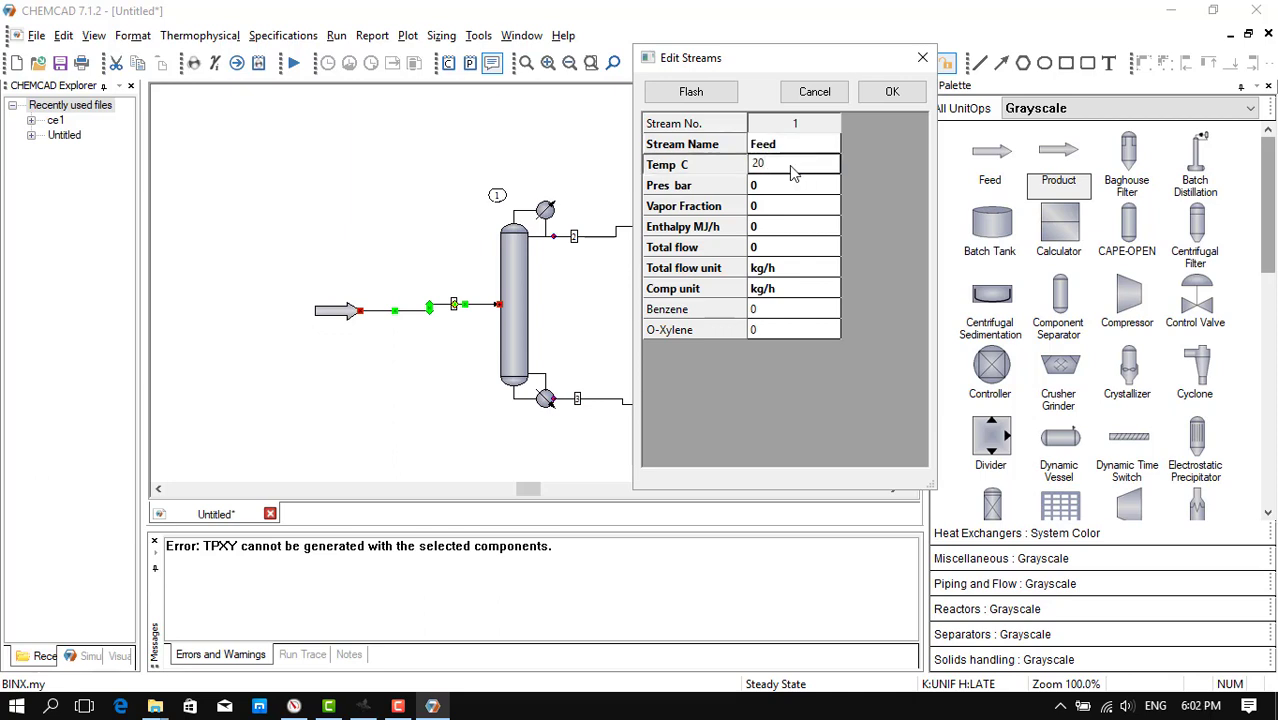
pyautogui.click(784, 193)
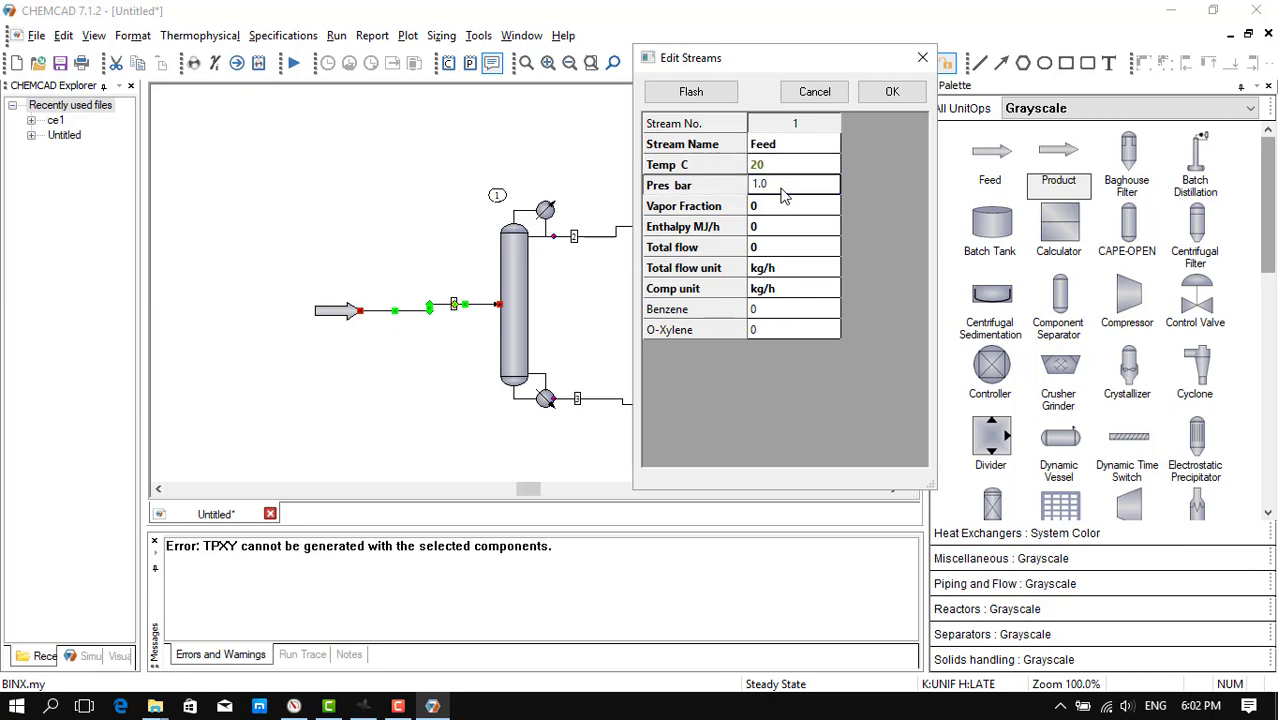
pyautogui.write('13')
pyautogui.click(779, 313)
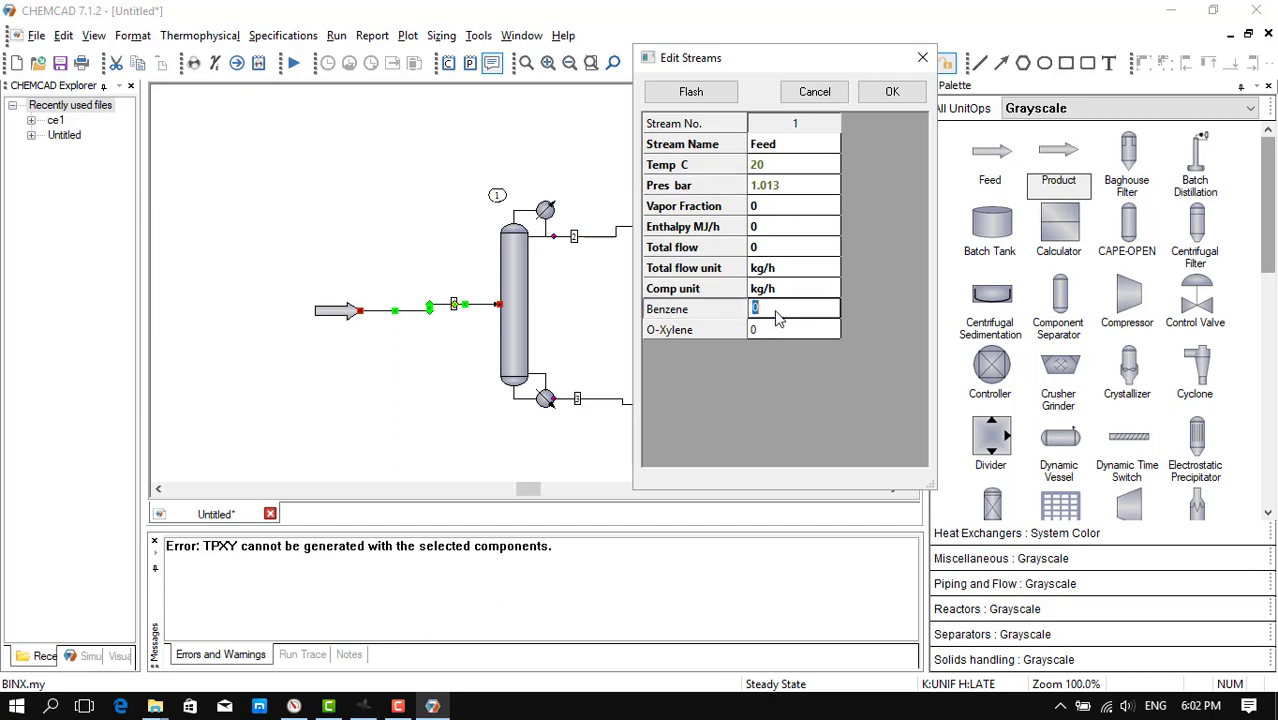
pyautogui.write('50')
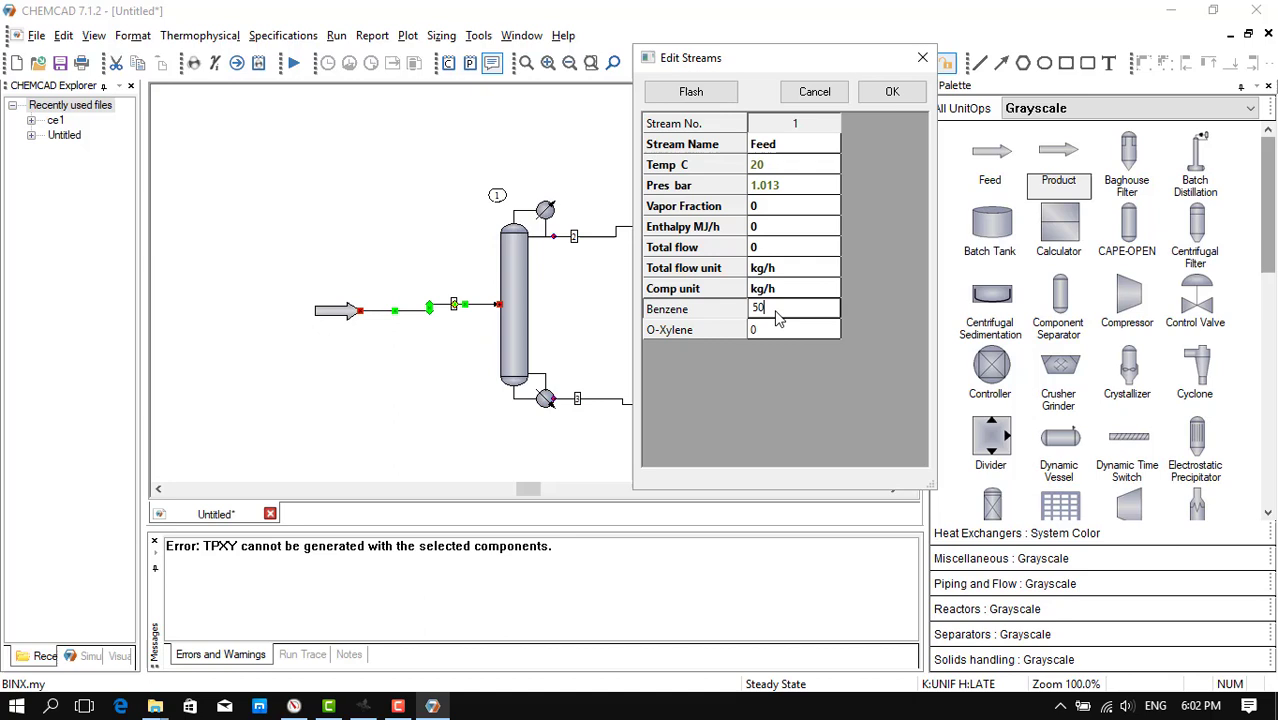
pyautogui.click(781, 329)
pyautogui.write('50')
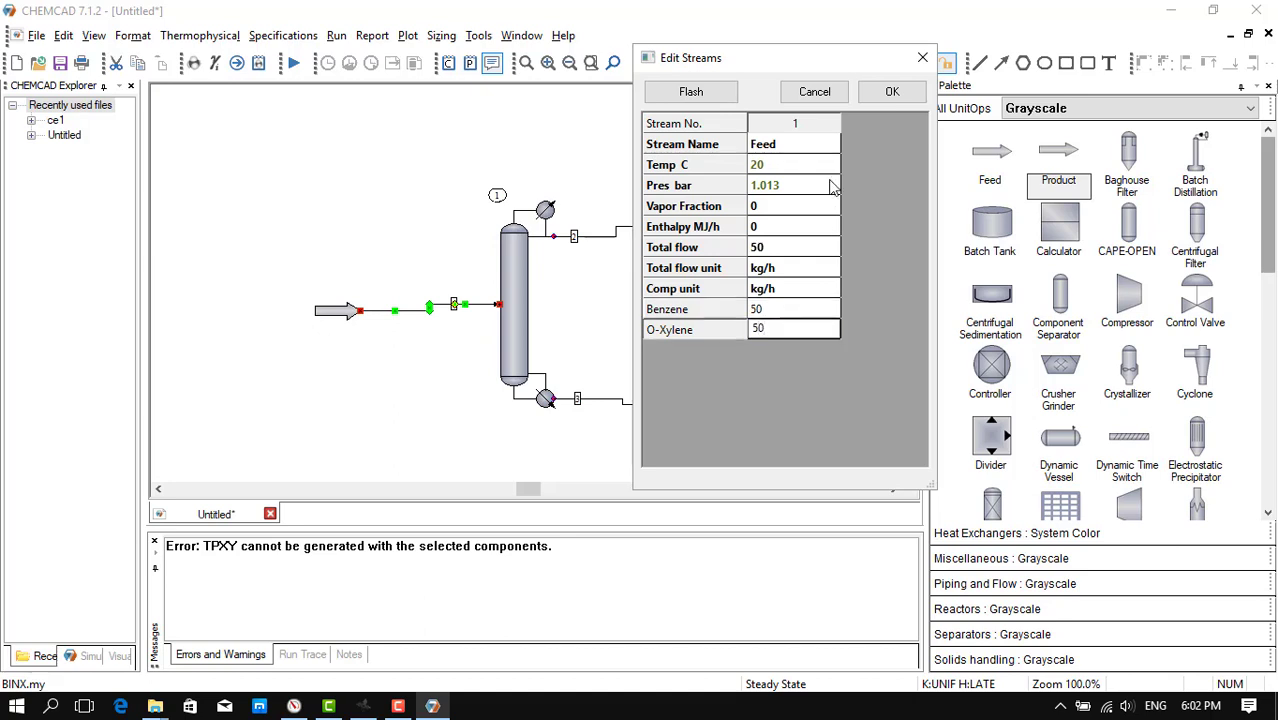
pyautogui.click(891, 91)
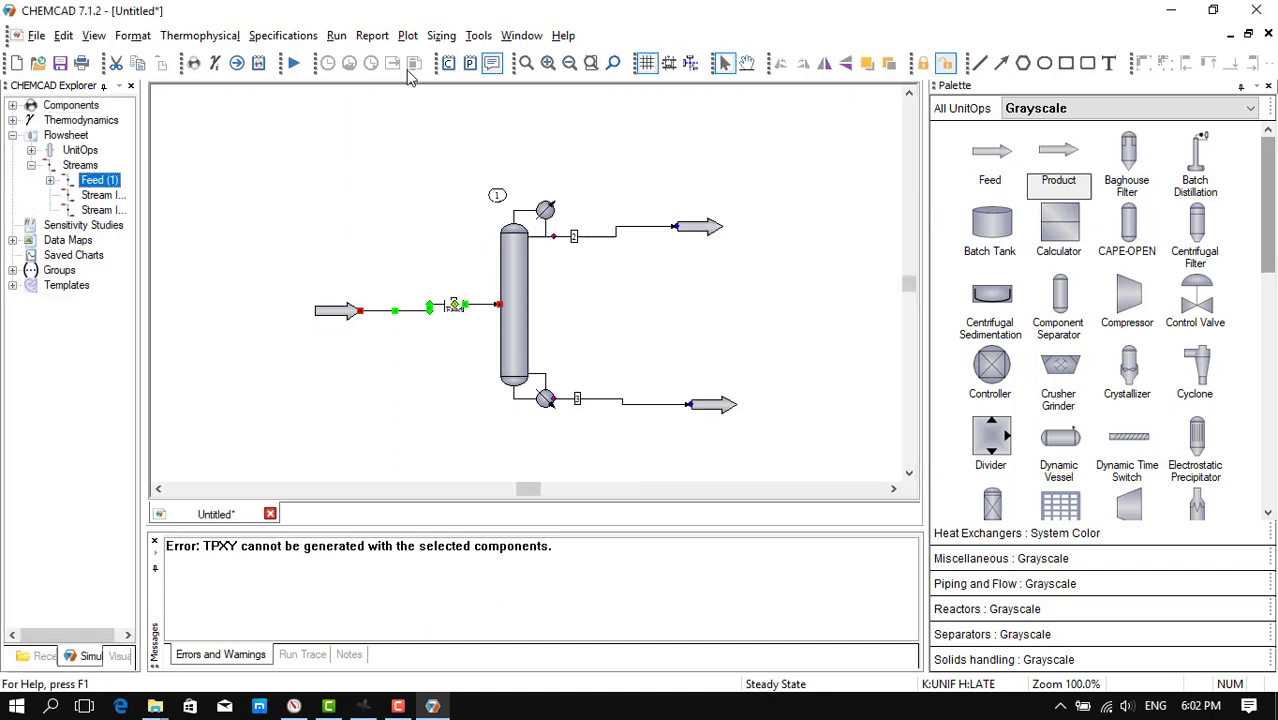
# Step: Set up a TPXY plot with Benzene and O-Xylene as the two components
pyautogui.click(408, 35)
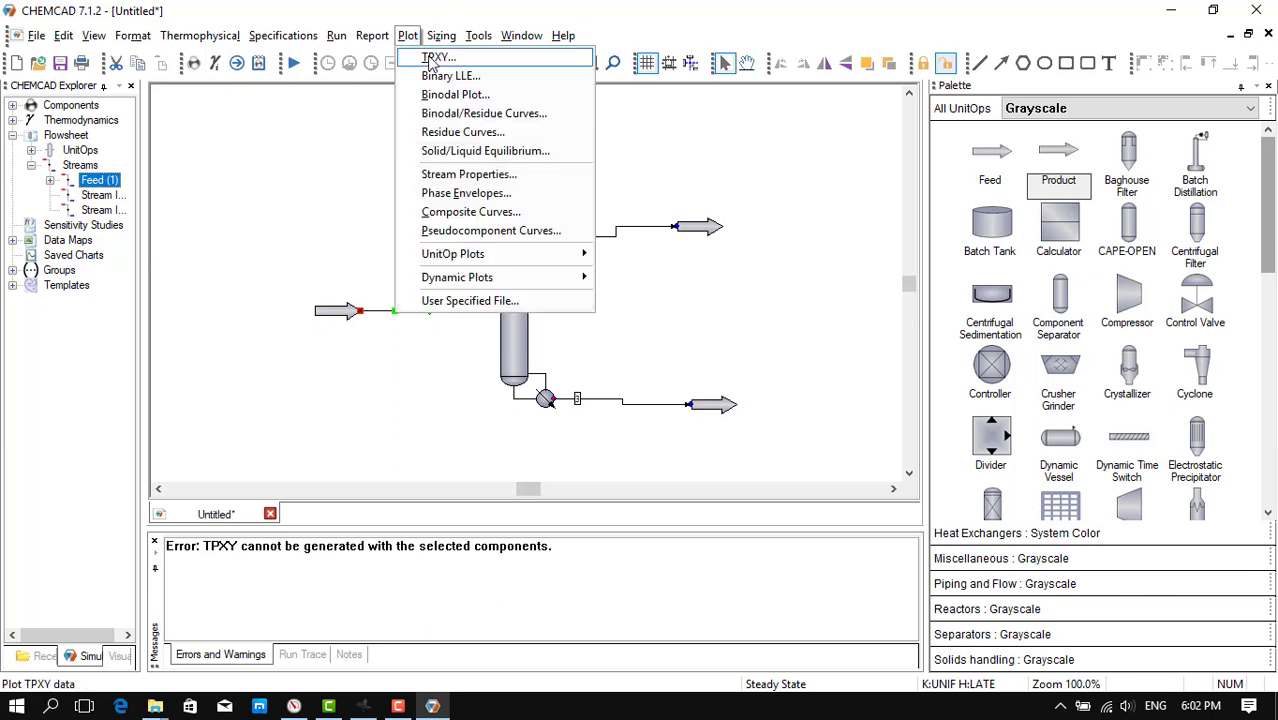
pyautogui.click(432, 47)
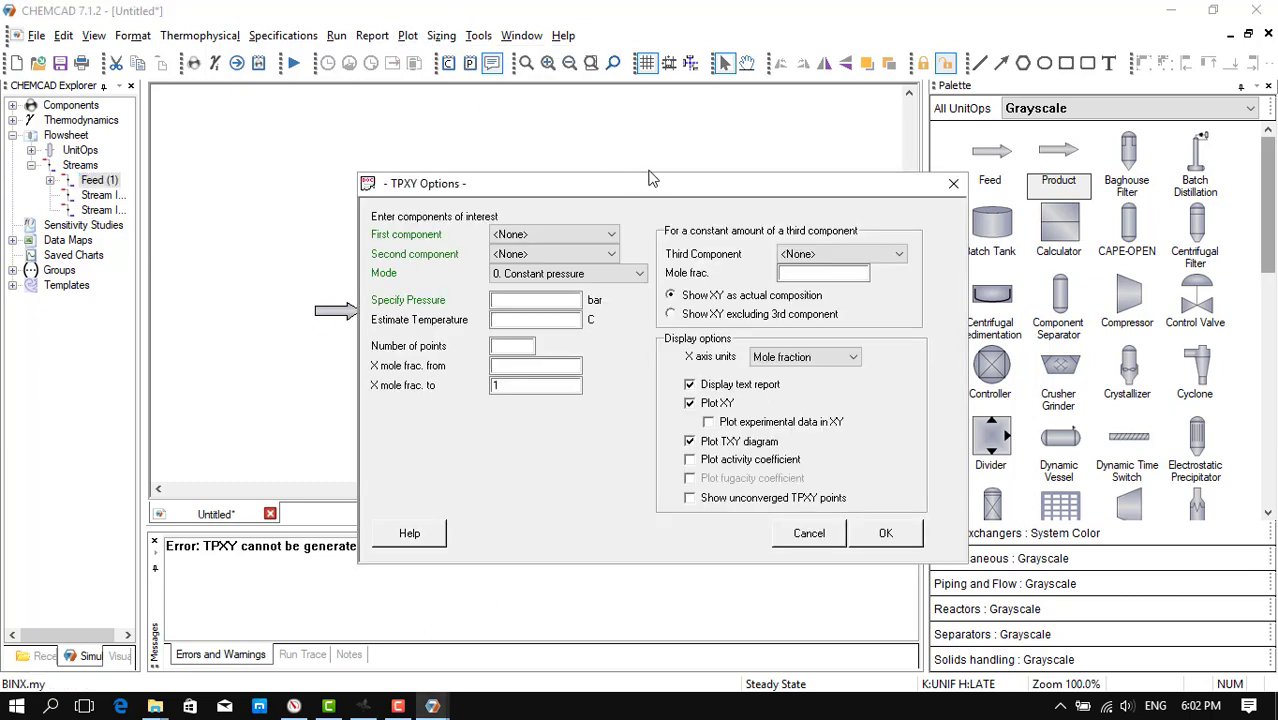
pyautogui.click(611, 234)
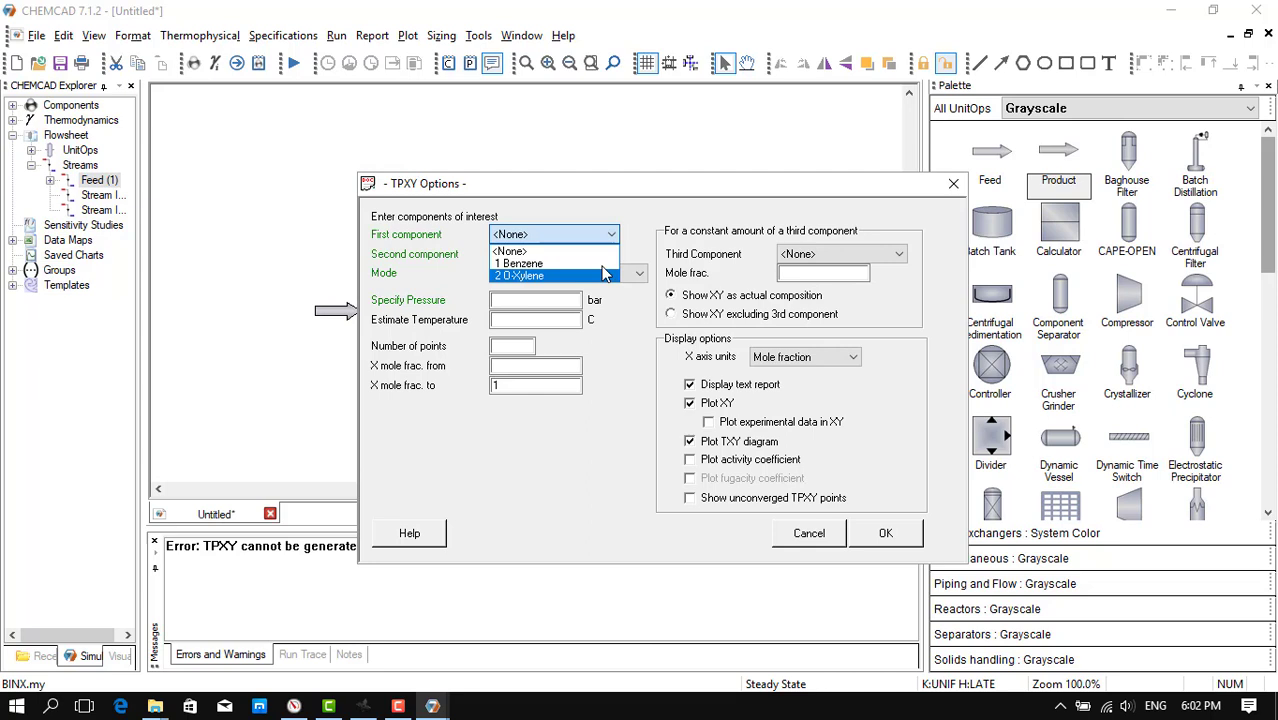
pyautogui.click(599, 263)
pyautogui.click(605, 254)
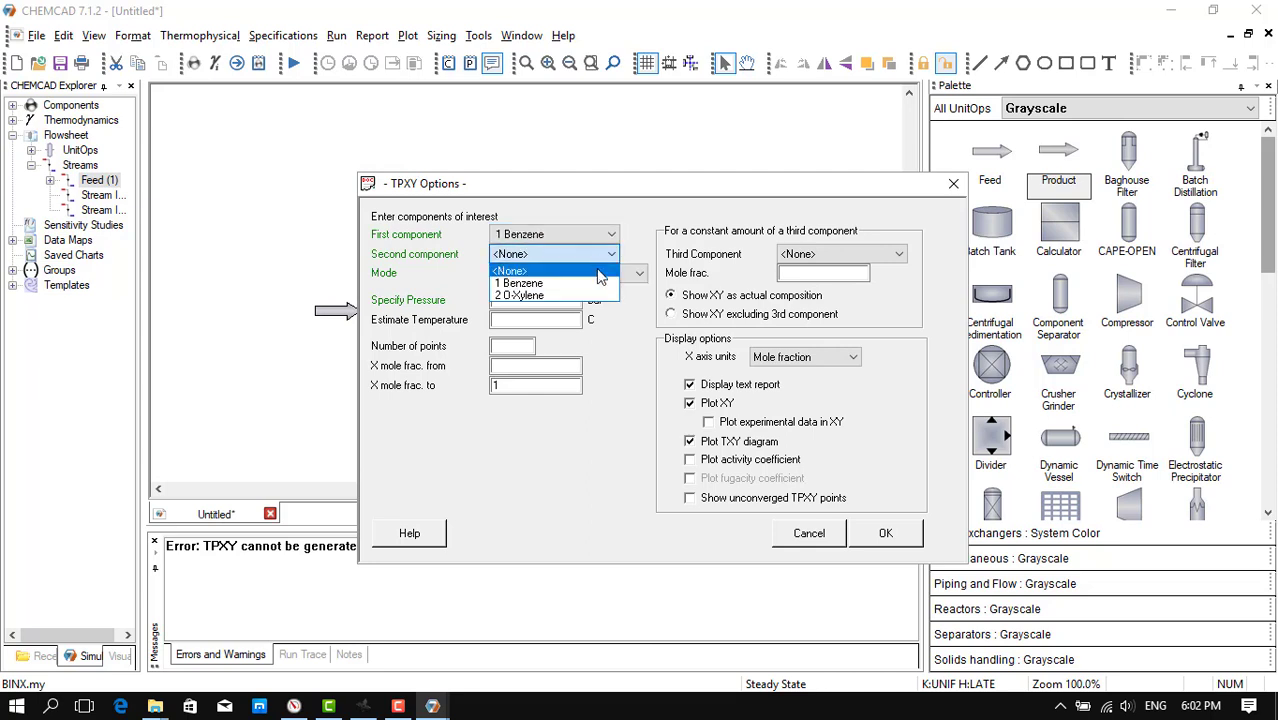
pyautogui.click(600, 296)
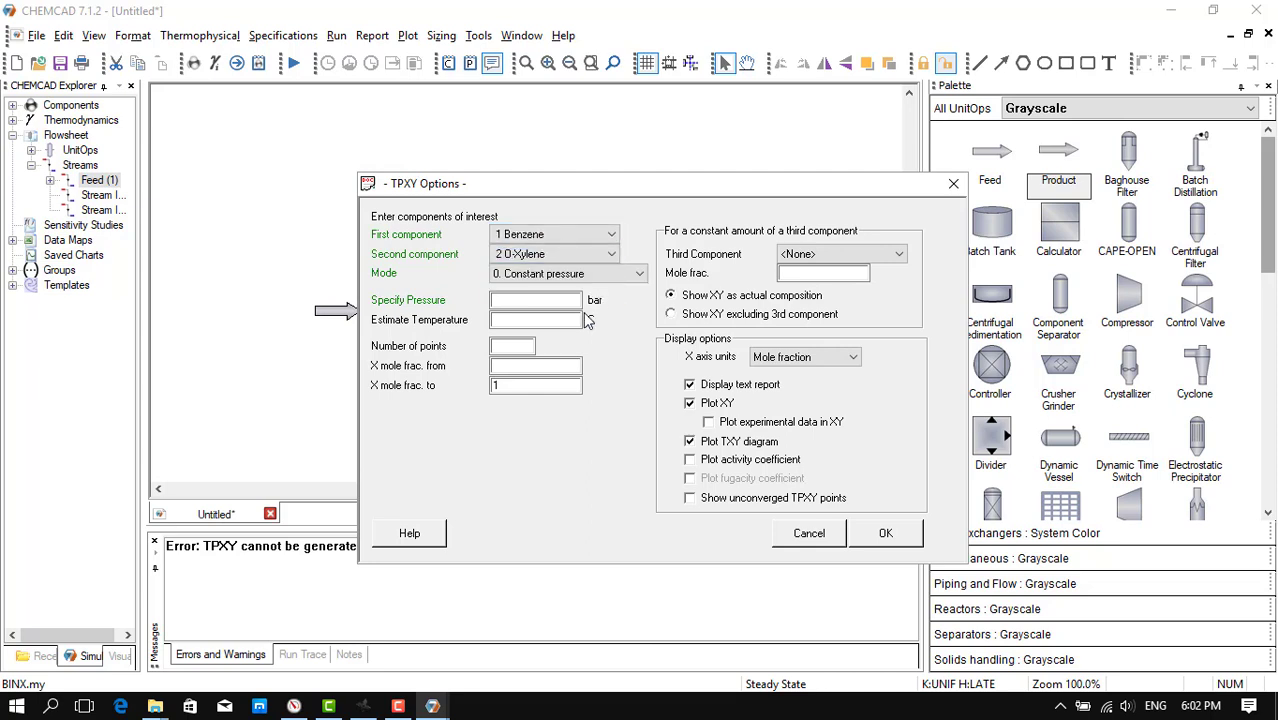
# Step: Set pressure to 1.013 bar and 12 points, then generate the TPXY data
pyautogui.click(561, 301)
pyautogui.write('0')
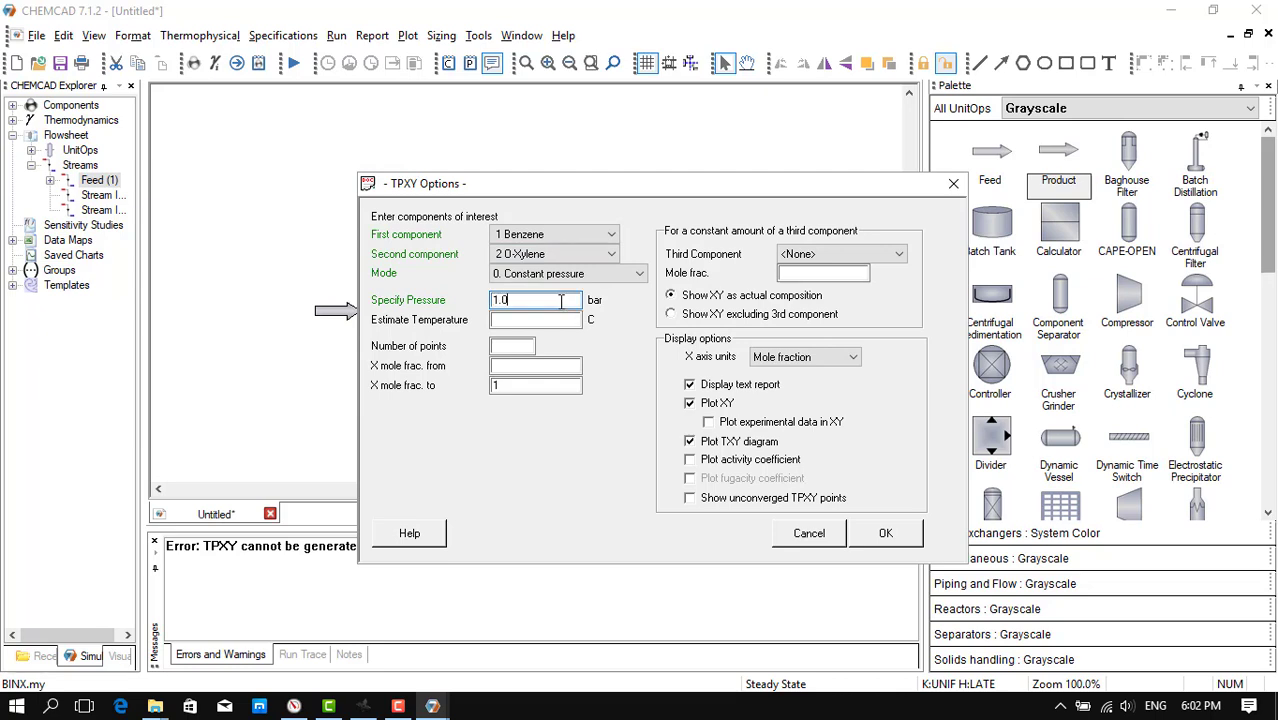
pyautogui.write('13')
pyautogui.click(519, 346)
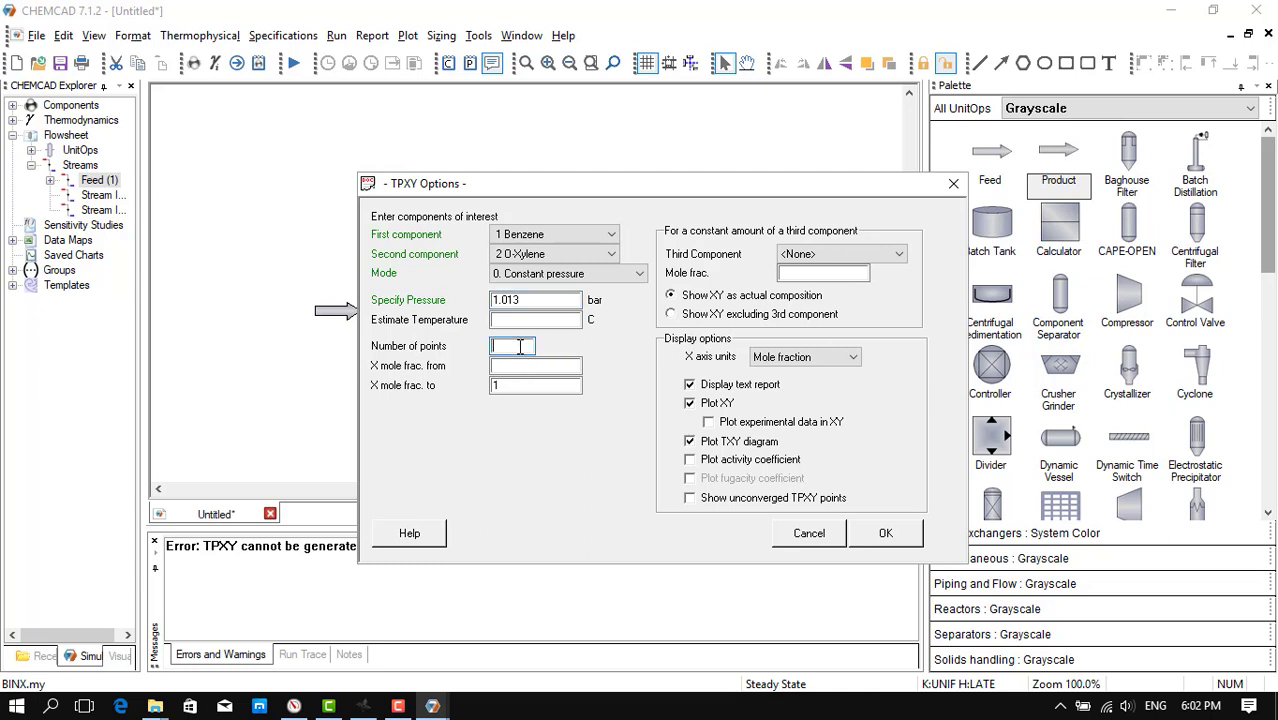
pyautogui.write('12')
pyautogui.click(885, 533)
pyautogui.click(885, 533)
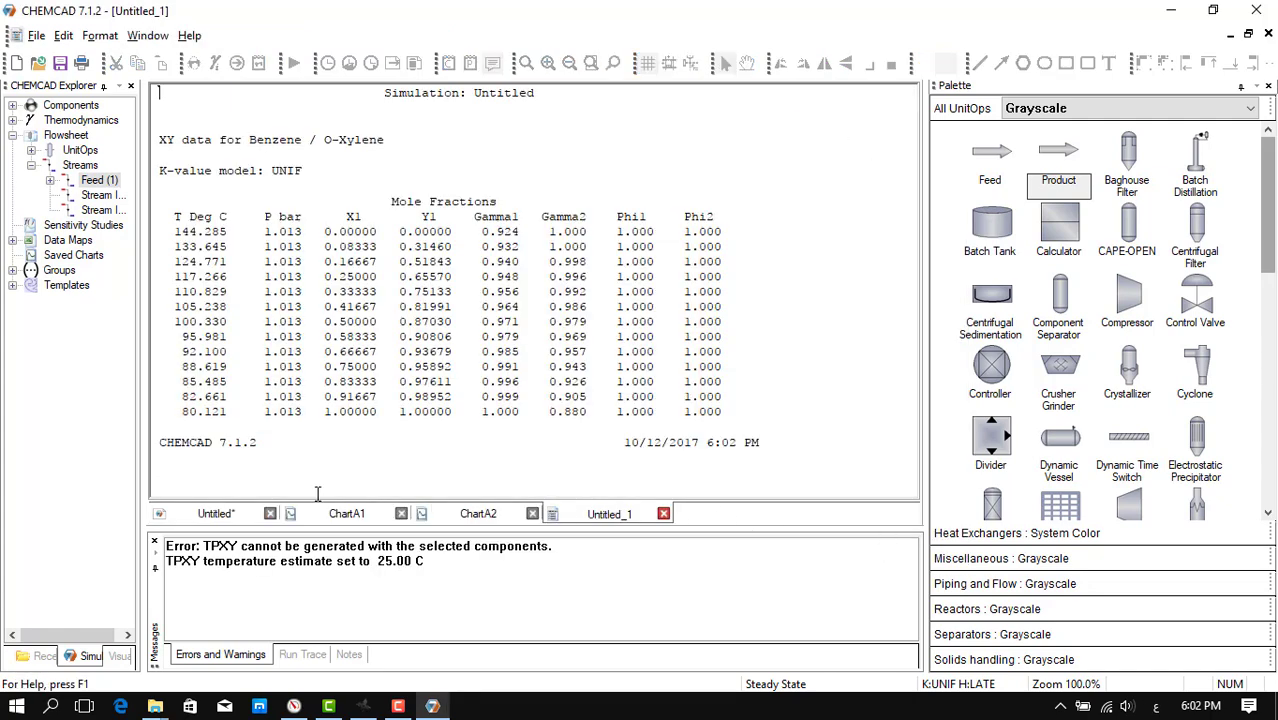
# Step: Look over the ChartA1 T-xy and ChartA2 x-y charts and the Untitled_1 report, then reopen the flowsheet
pyautogui.click(347, 517)
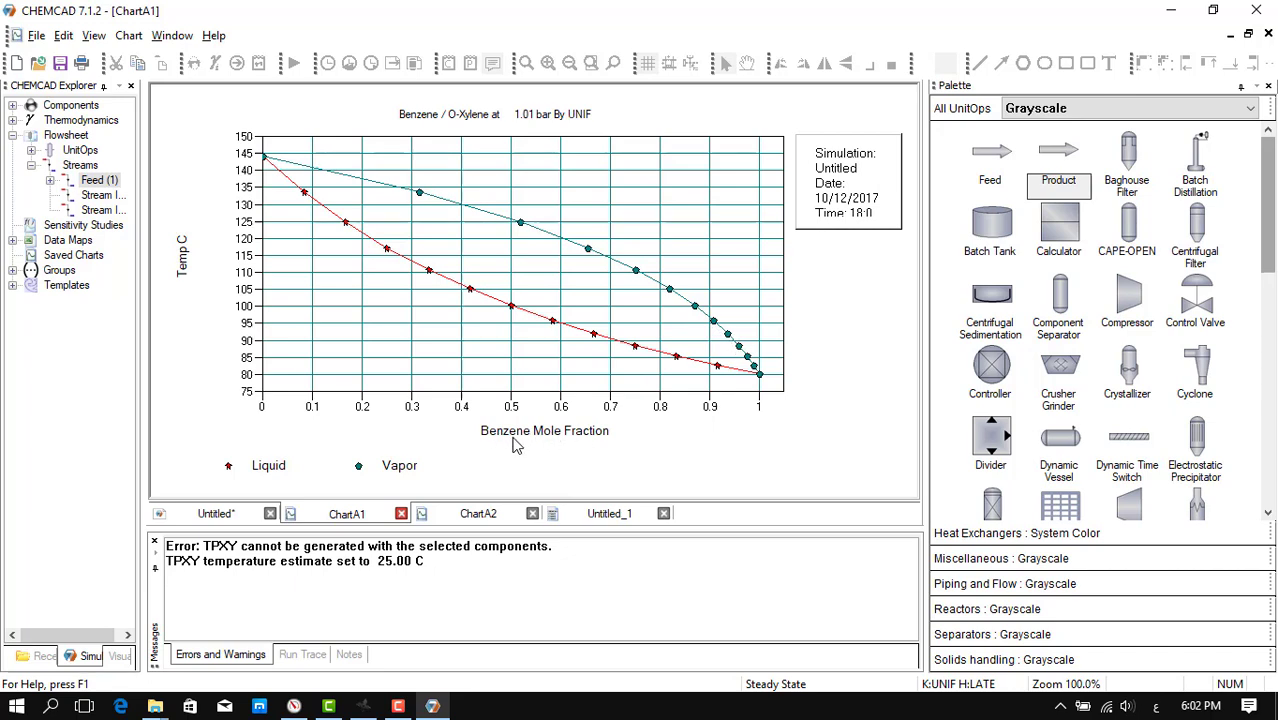
pyautogui.click(551, 314)
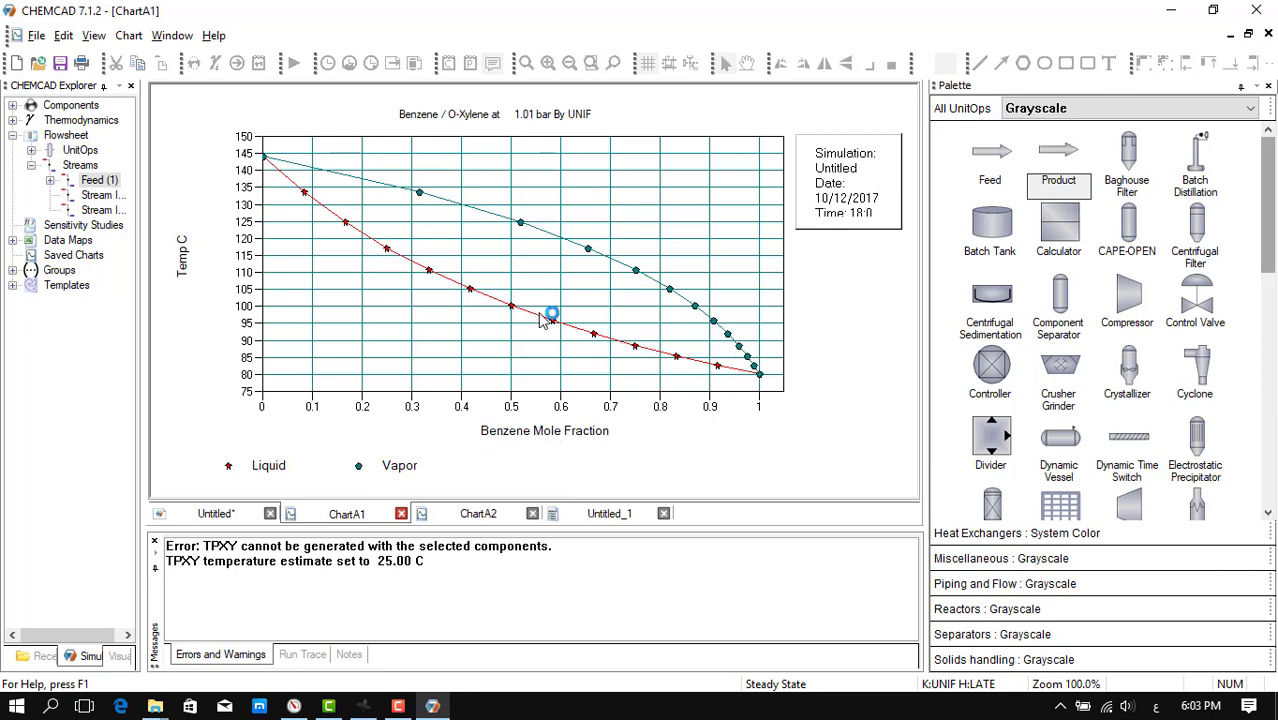
pyautogui.click(470, 512)
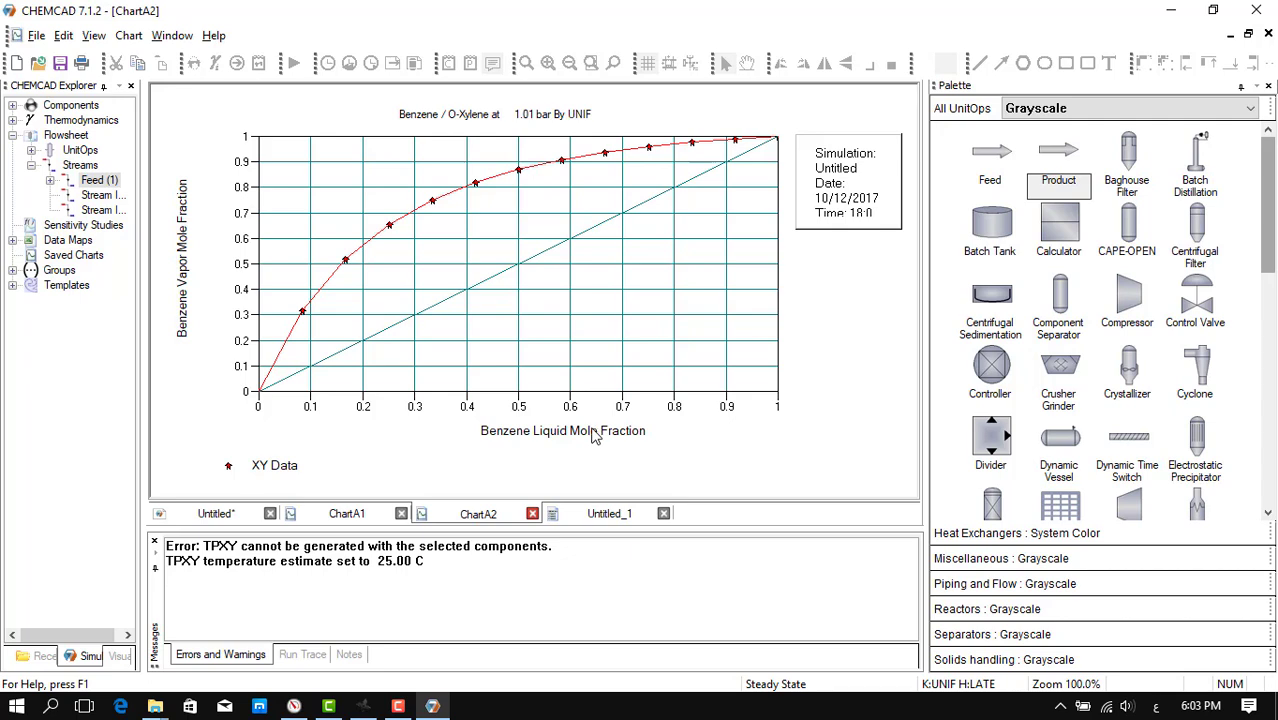
pyautogui.click(622, 515)
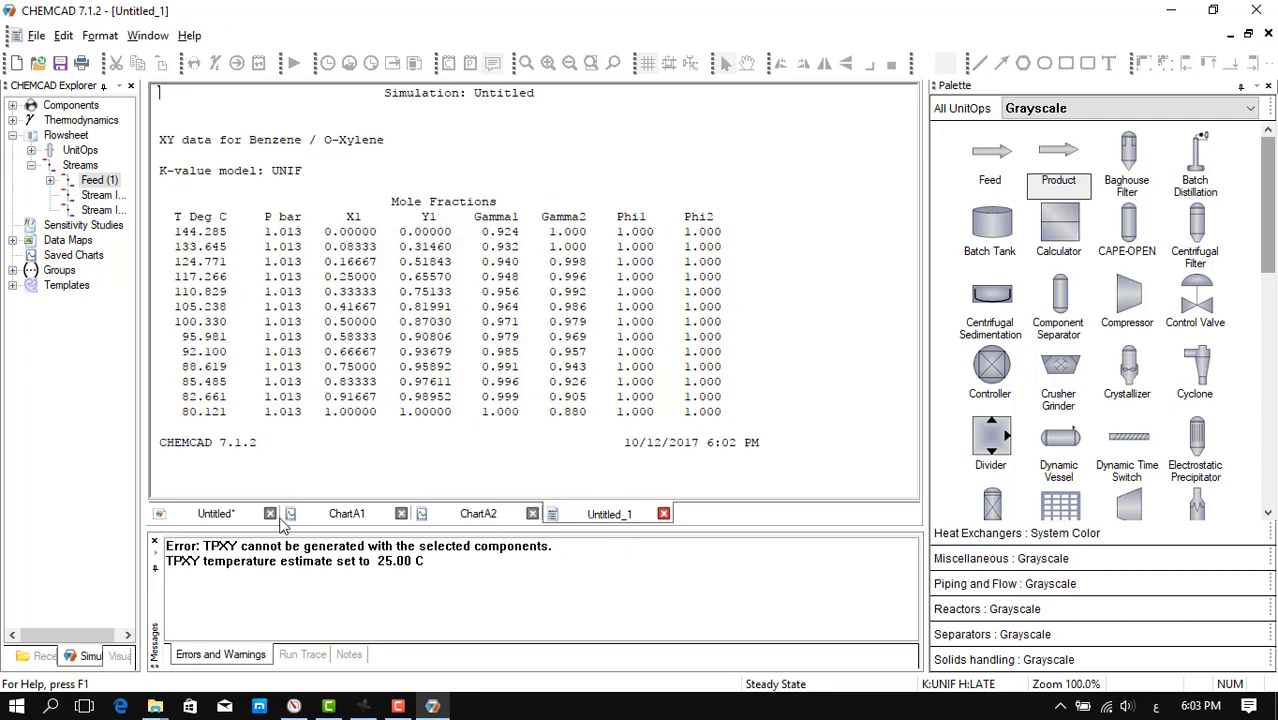
pyautogui.click(238, 520)
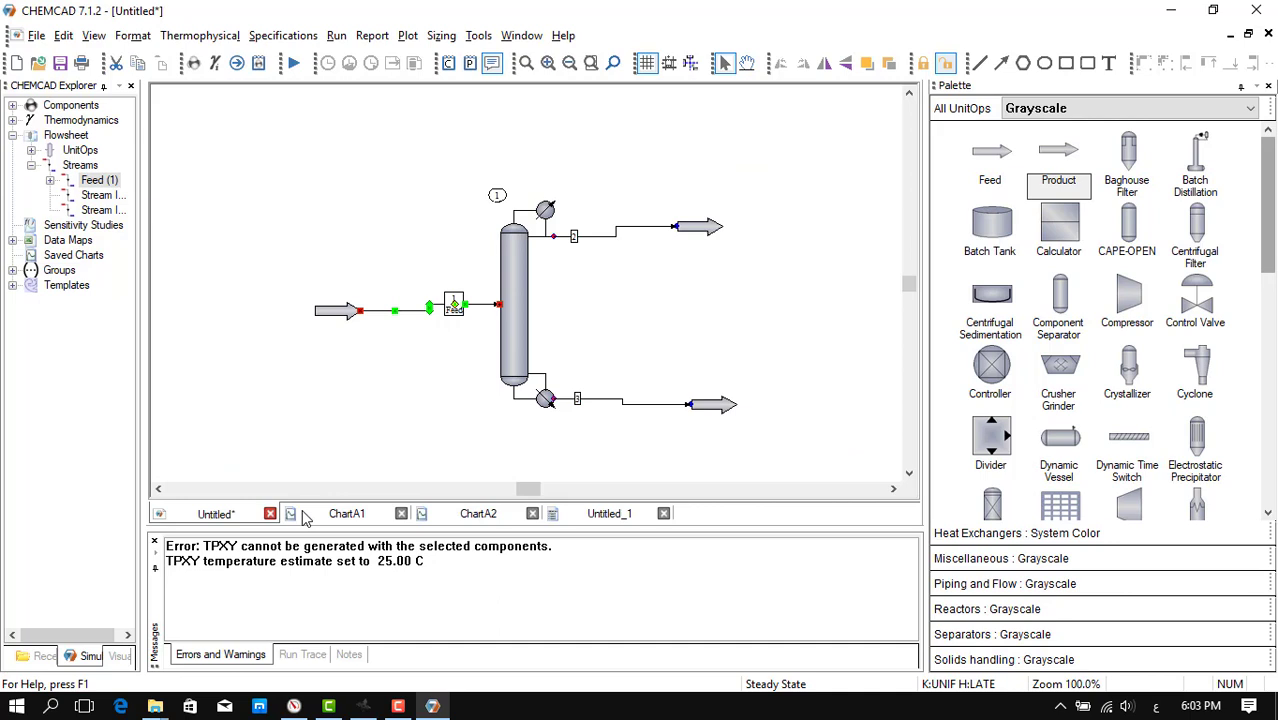
# Step: Set the shortcut column to FUG design with Fenske feed tray and R/Rmin 1.1
pyautogui.click(510, 318)
pyautogui.doubleClick(513, 328)
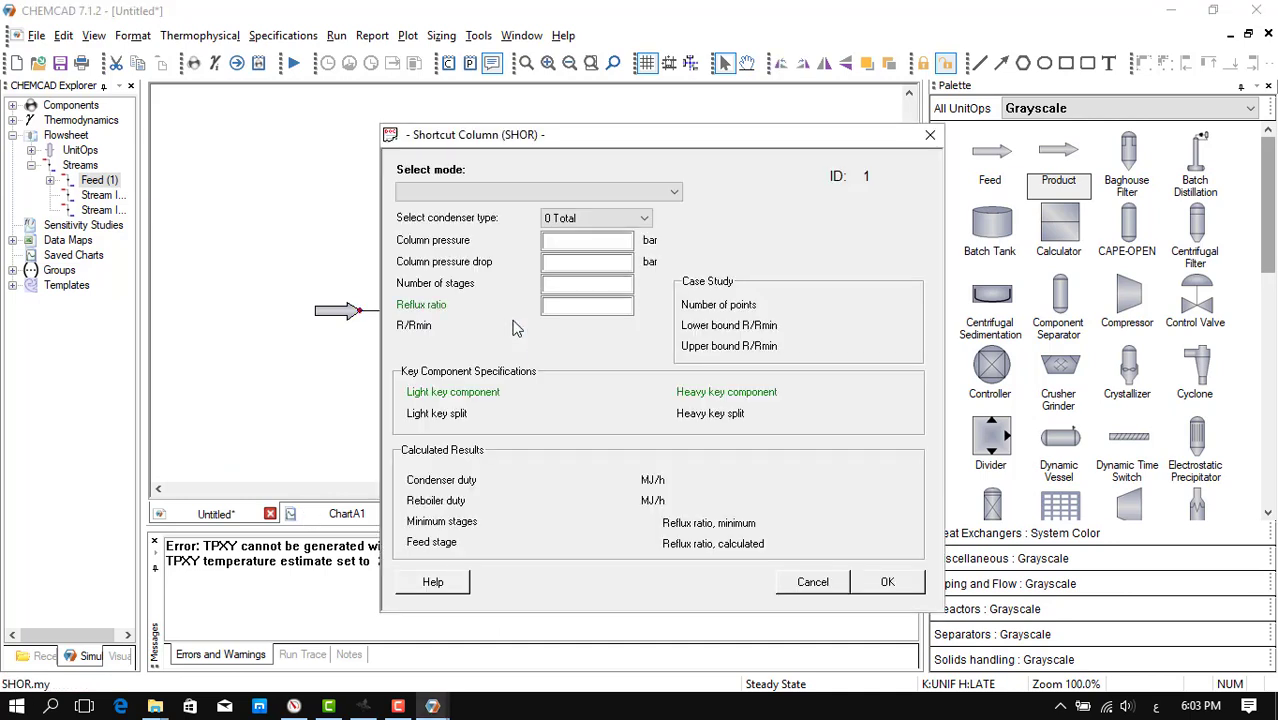
pyautogui.click(548, 191)
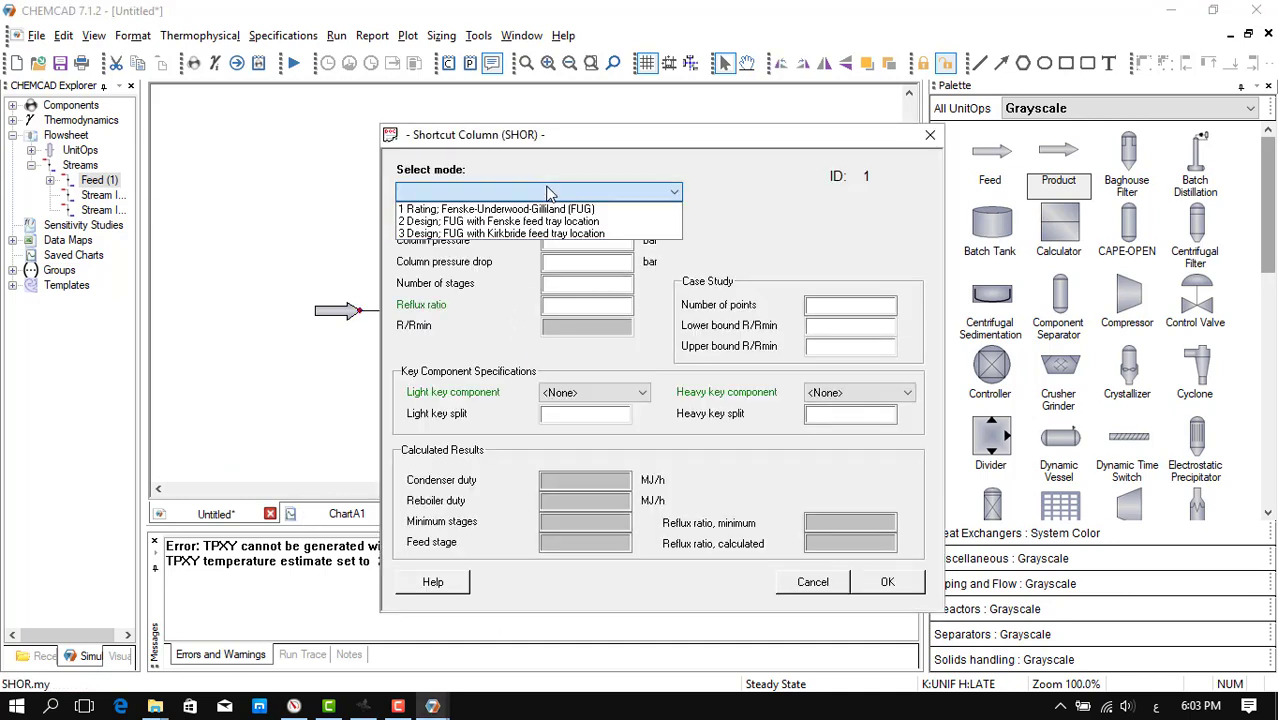
pyautogui.click(548, 221)
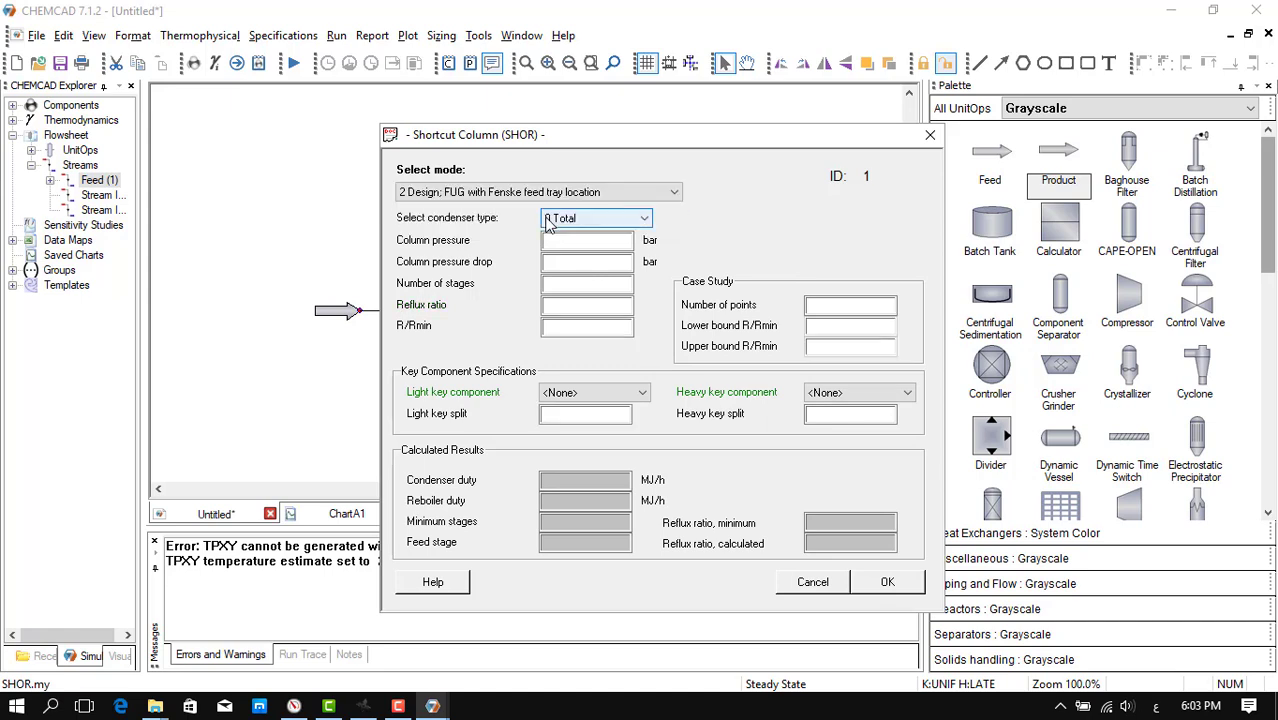
pyautogui.click(578, 327)
pyautogui.write('.1')
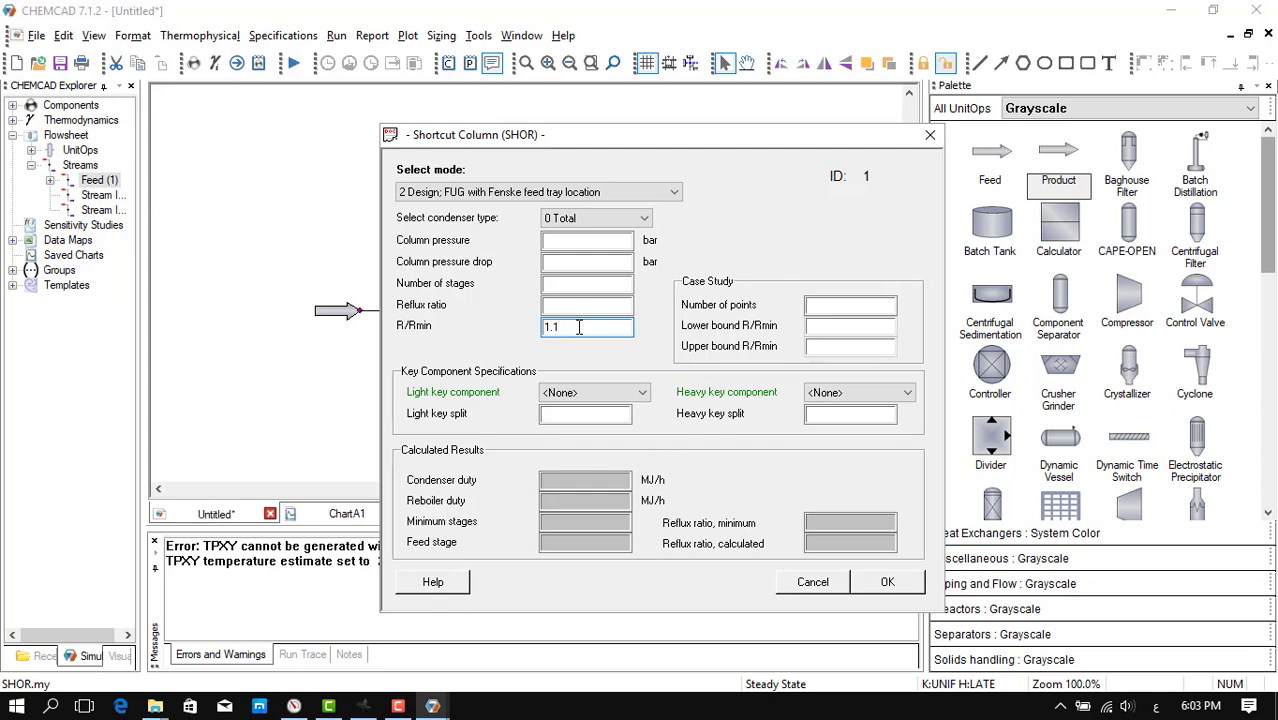
# Step: Make Benzene the light key at split 0.99 and O-Xylene the heavy key at 0.01
pyautogui.click(585, 392)
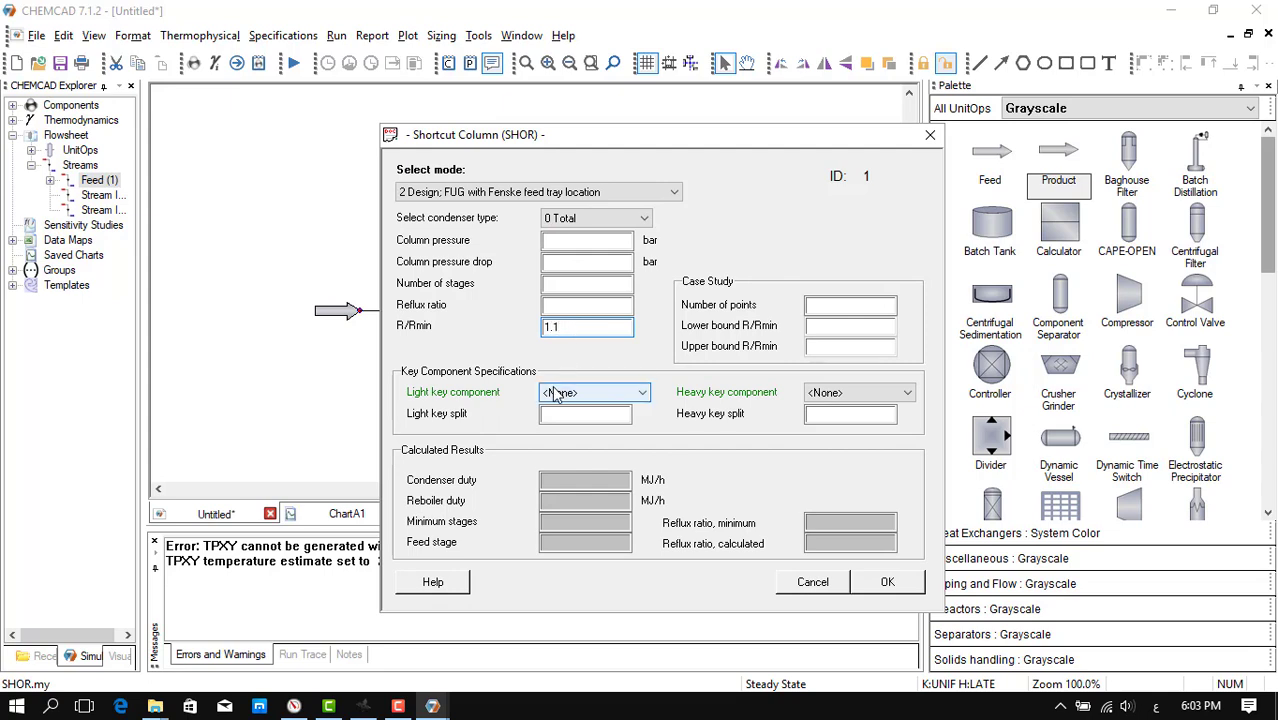
pyautogui.click(567, 422)
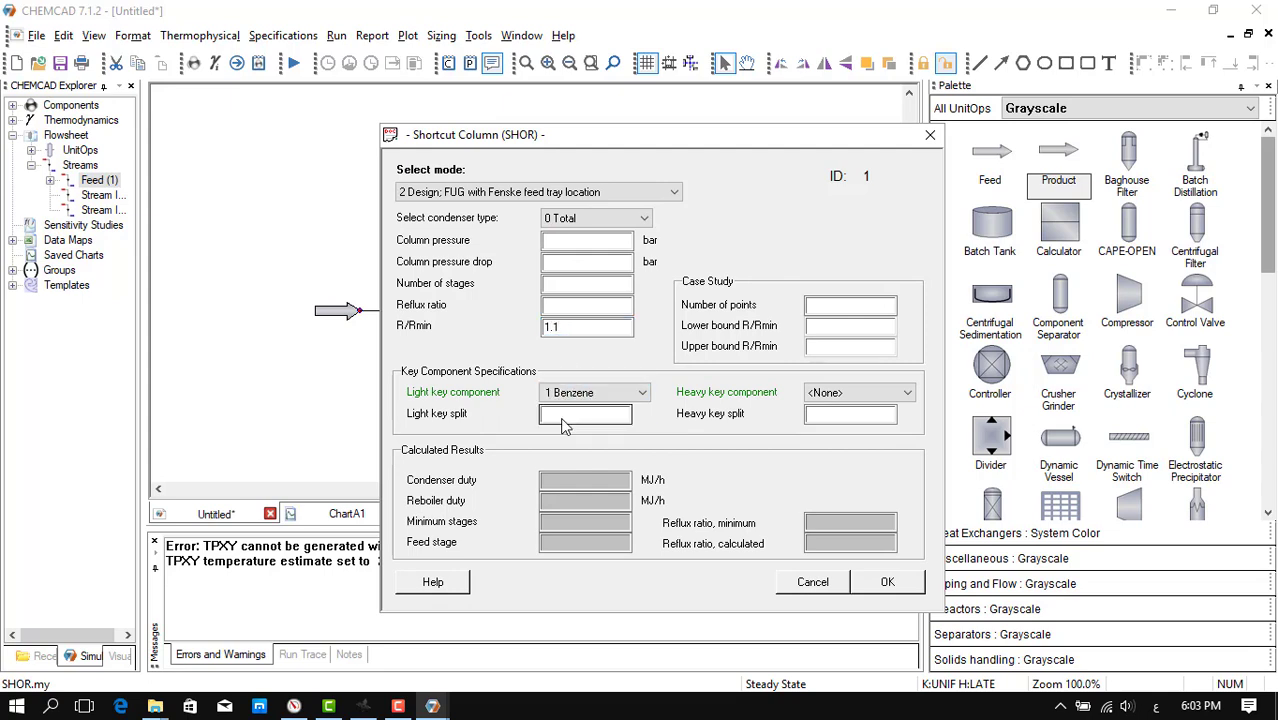
pyautogui.click(593, 415)
pyautogui.write('0.99')
pyautogui.click(840, 392)
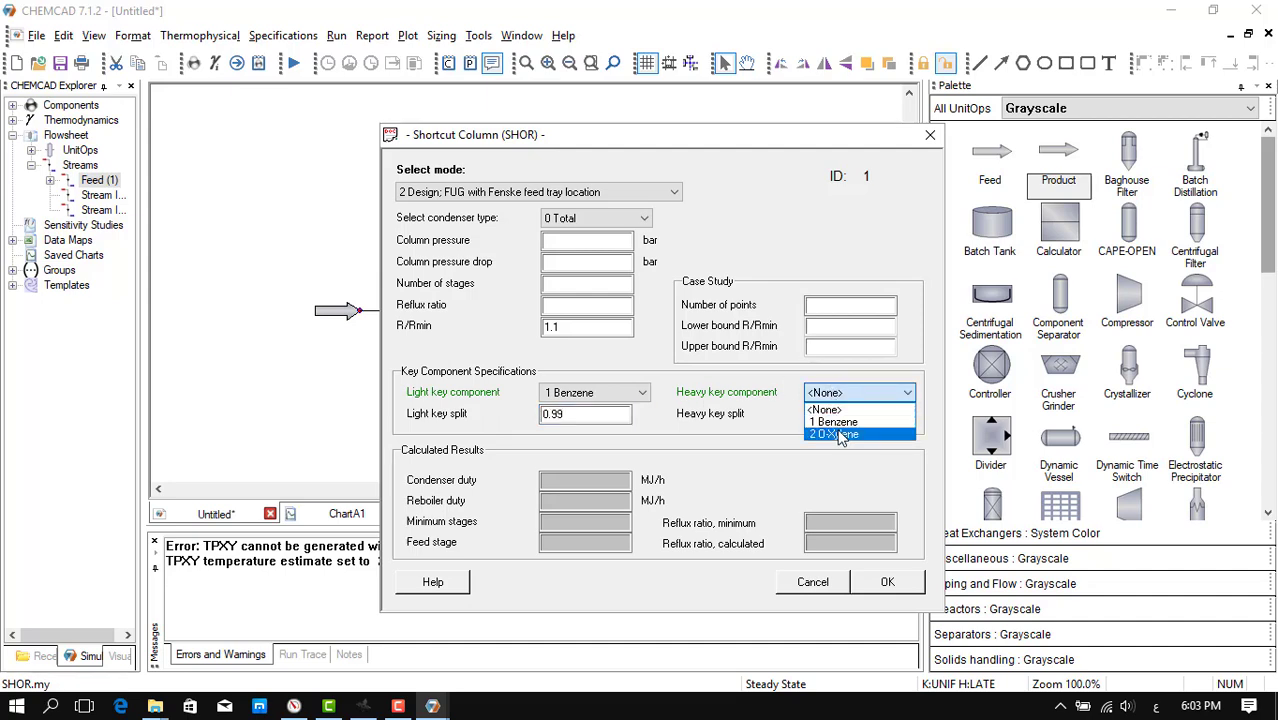
pyautogui.click(838, 434)
pyautogui.click(832, 413)
pyautogui.write('0')
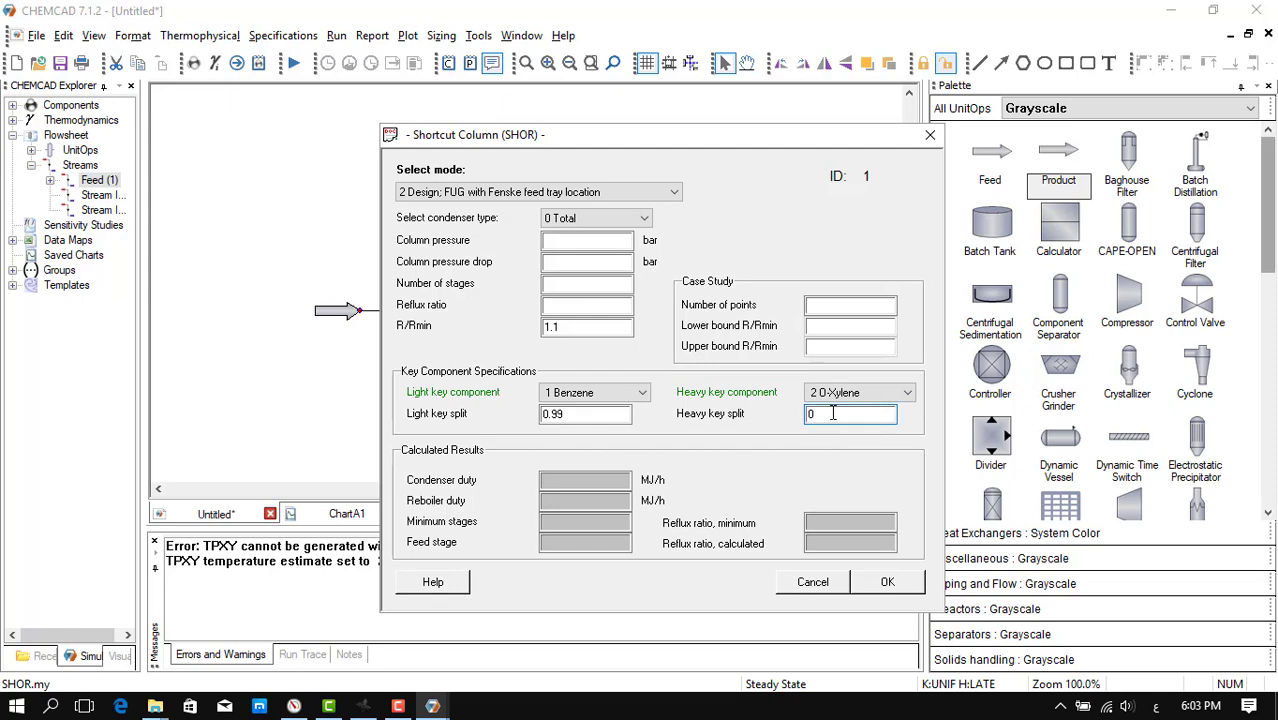
pyautogui.write('.01')
pyautogui.click(888, 588)
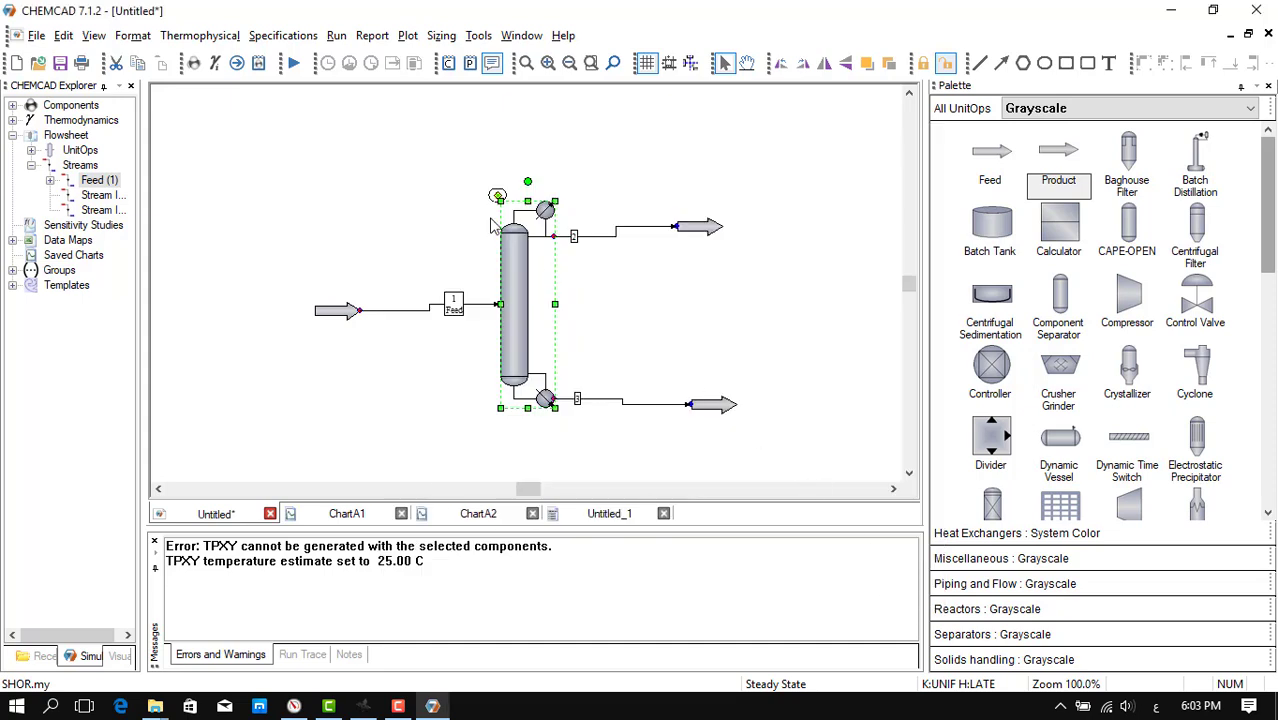
# Step: Open the Run menu to reach Sensitivity Study > New Analysis
pyautogui.click(337, 38)
pyautogui.moveTo(391, 118)
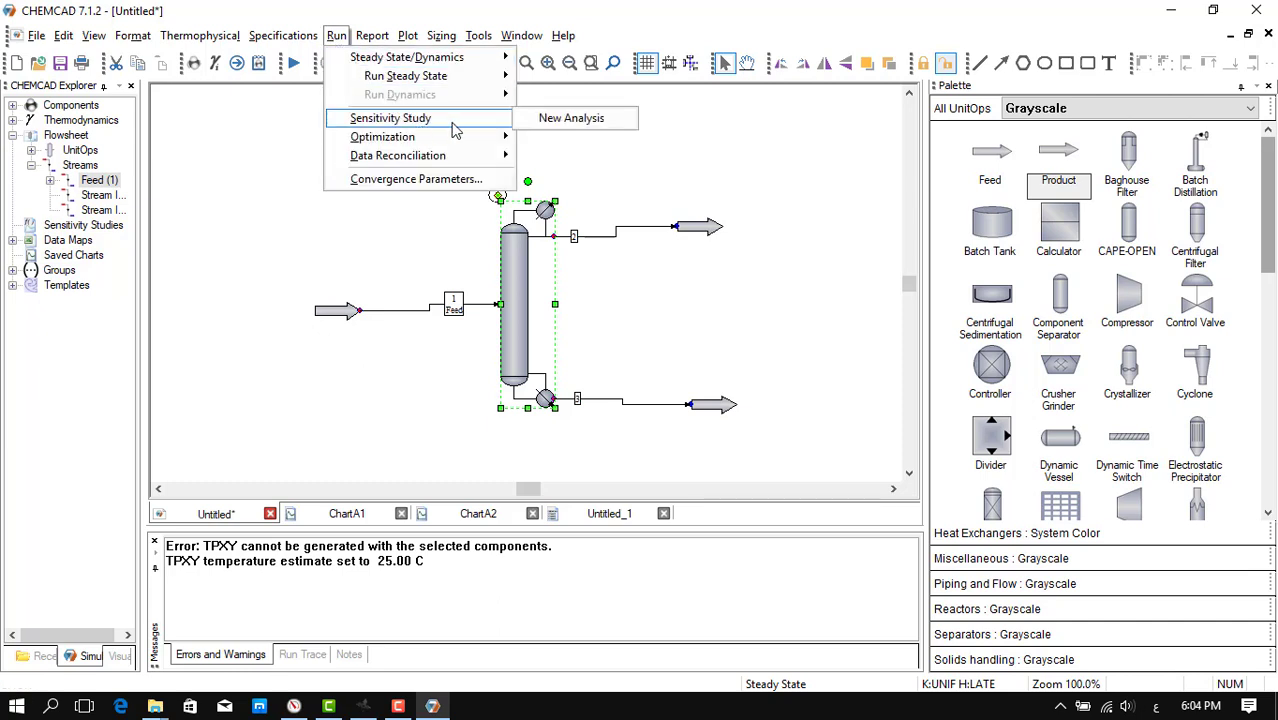